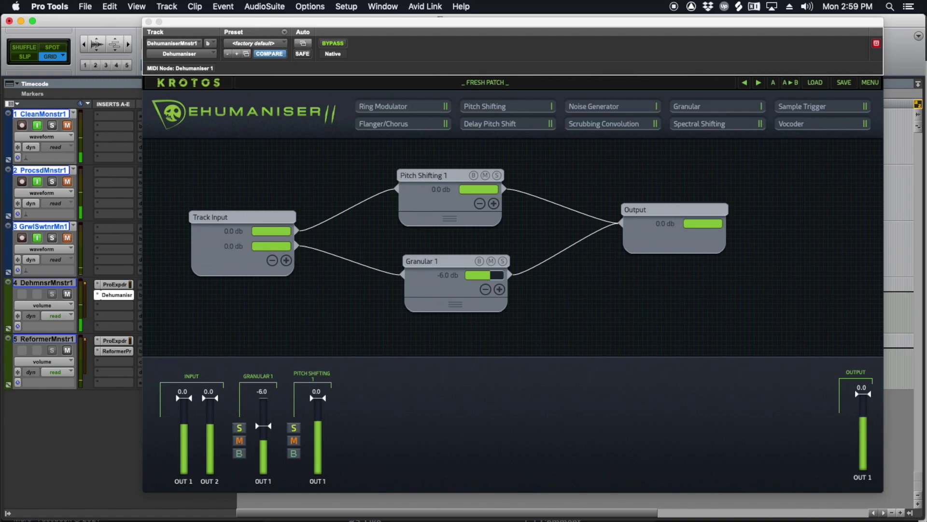
Move the Dehumaniser window aside and step through the names Clean Monster 1, Processed Monster 1 and Growl Sweetener Monster 1
left_click_drag(176, 21, 623, 123)
double_click(56, 115)
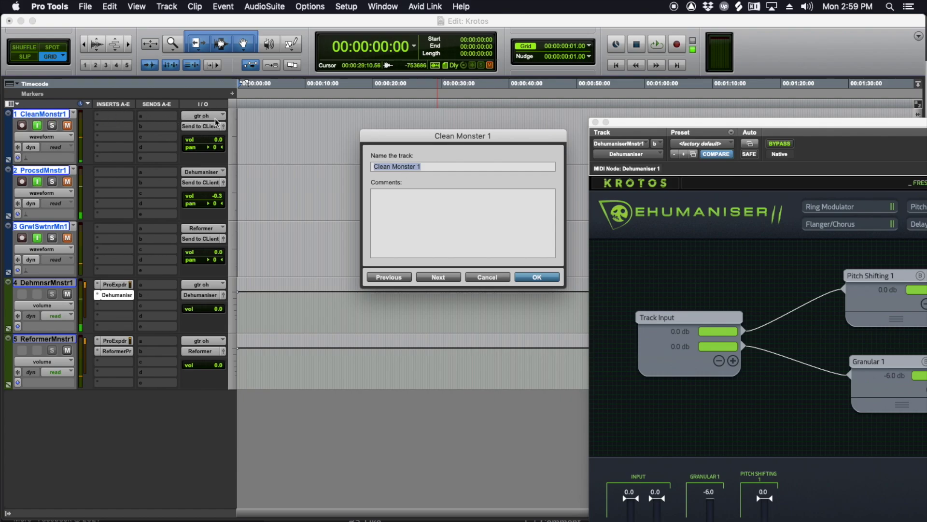
key("super+Right")
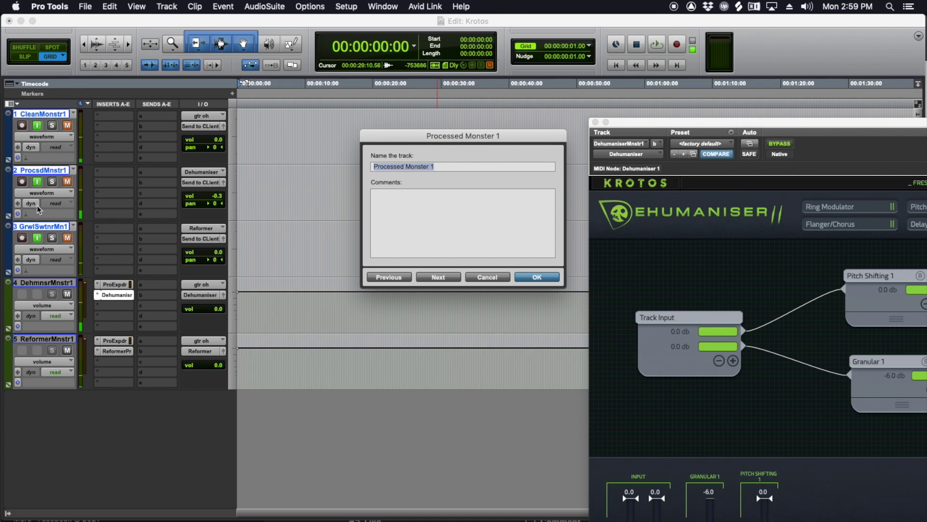
double_click(39, 227)
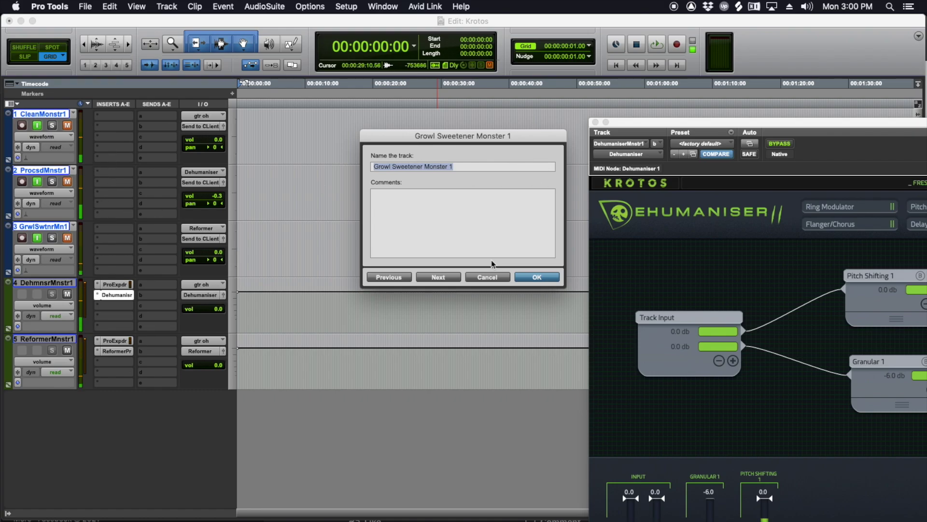
Close the track-name dialog and show Dehumaniser's Pitch Shifting 1 settings at -6 semitones
left_click(541, 277)
left_click_drag(669, 121, 167, 18)
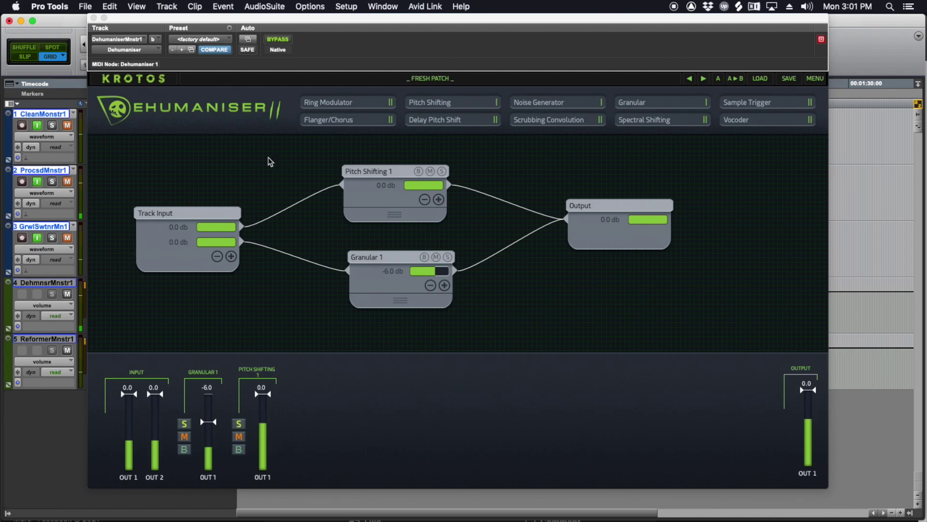
left_click(376, 177)
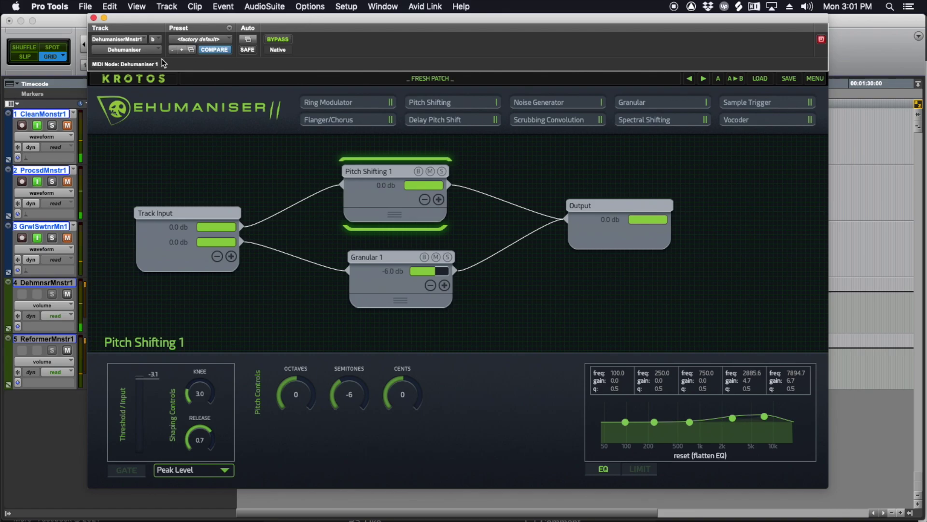
Lower Pitch Shifting 1 to -7 semitones and show Granular 1 (grain pitch 2.95, size 6, density 87)
left_click_drag(160, 19, 308, 55)
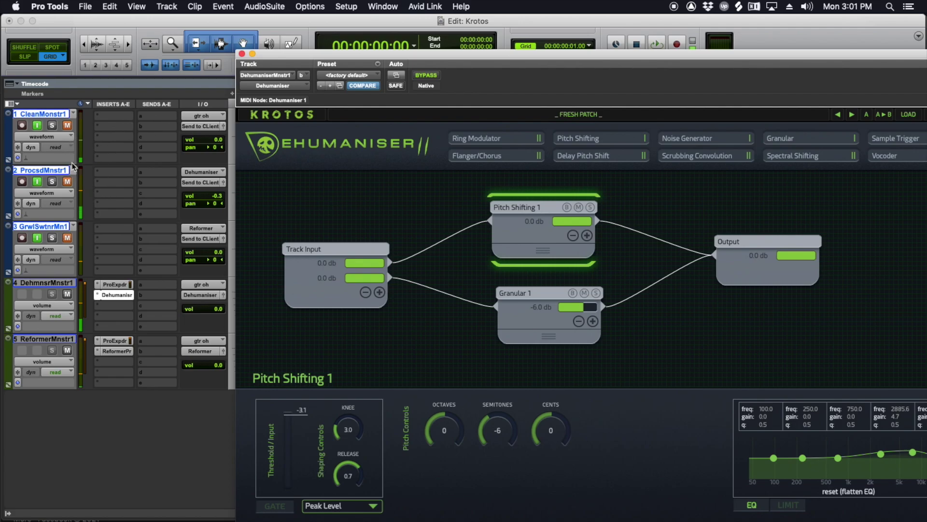
left_click(68, 182)
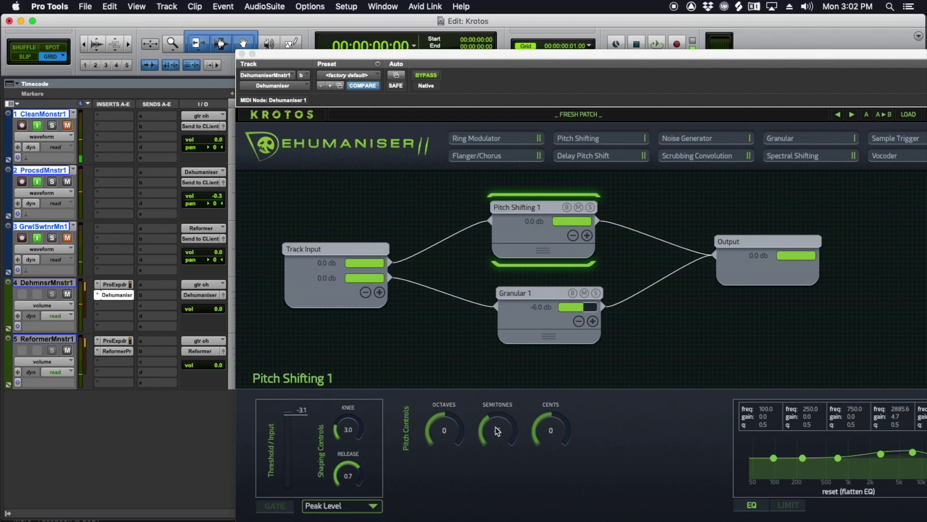
mouse_move(496, 431)
left_mouse_down()
mouse_move(492, 439)
mouse_move(494, 425)
left_mouse_up()
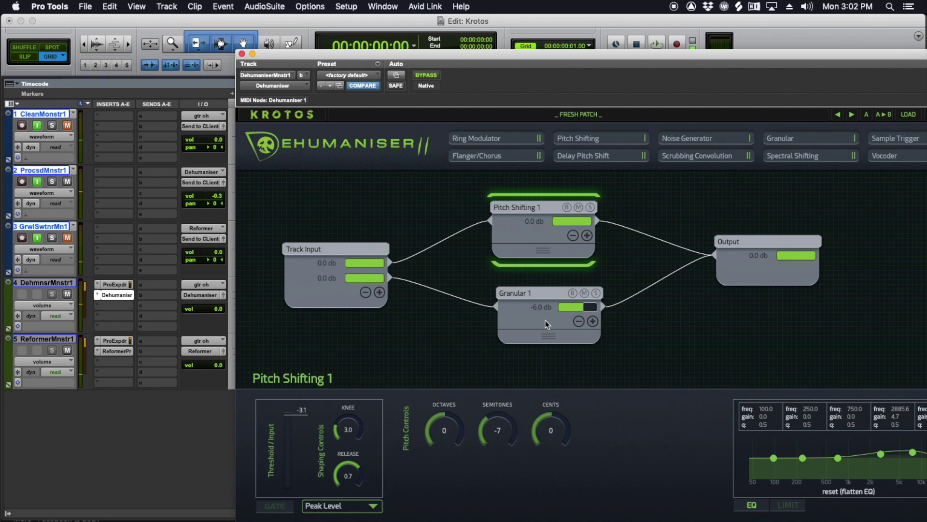
left_click(551, 295)
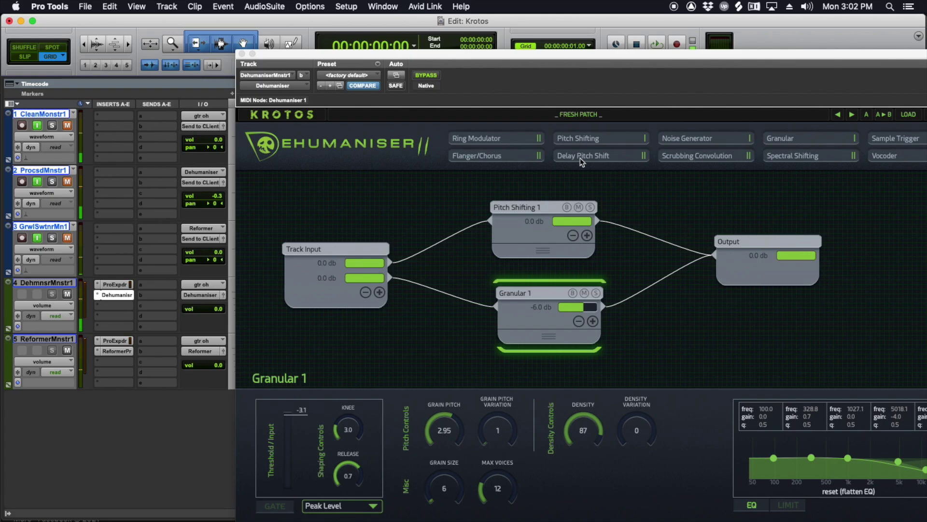
Nudge Pitch Shifting 1 up and place Granular 1 directly beneath it in the Dehumaniser graph
left_click_drag(526, 207, 528, 199)
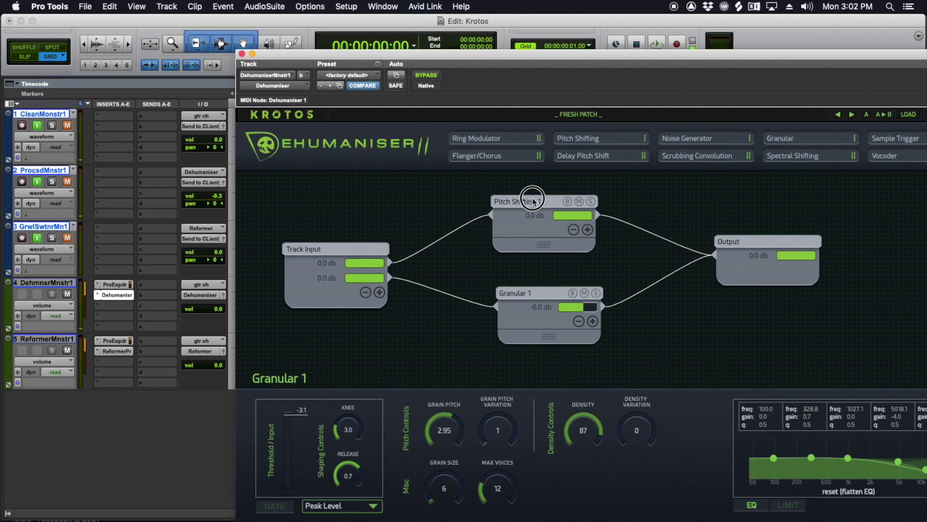
left_click_drag(543, 294, 537, 260)
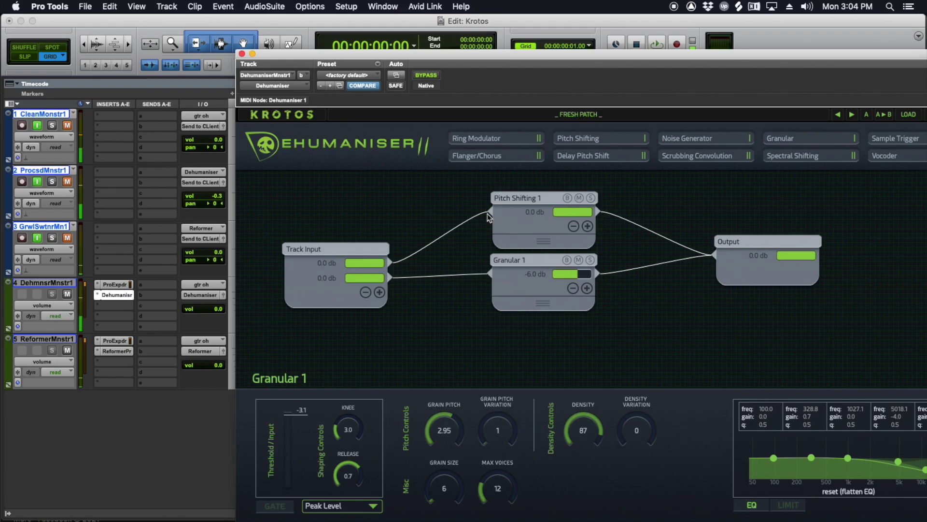
left_click_drag(473, 57, 439, 39)
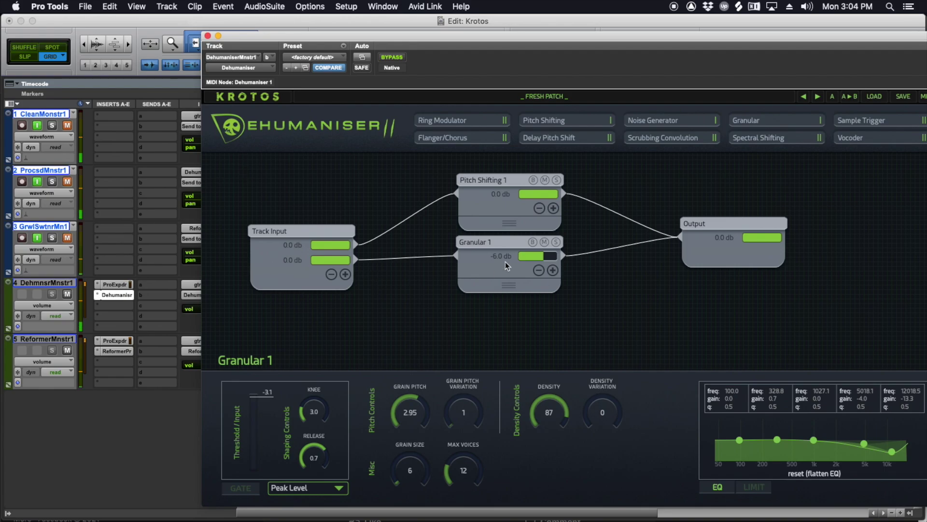
Add a Scrubbing Convolution node below Granular 1, fed by a third Track Input output and routed to Output
left_click(680, 140)
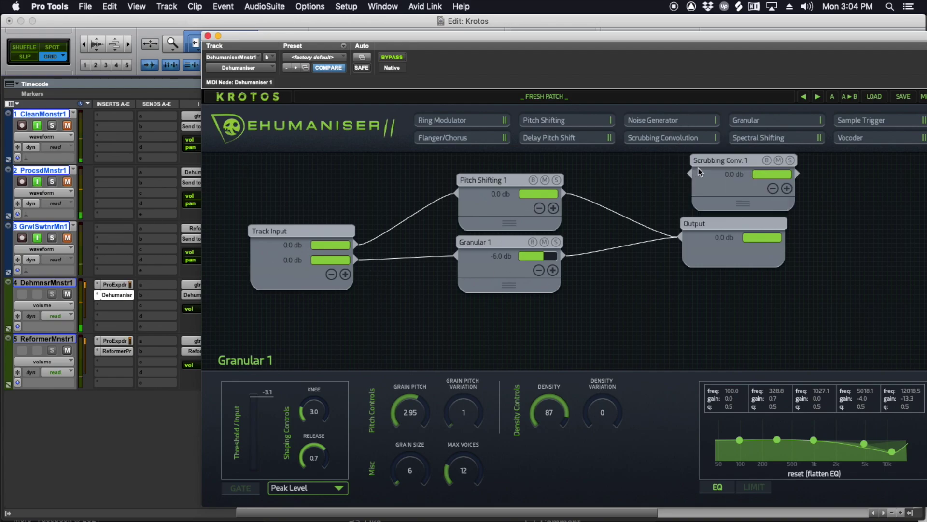
left_click_drag(729, 168, 489, 305)
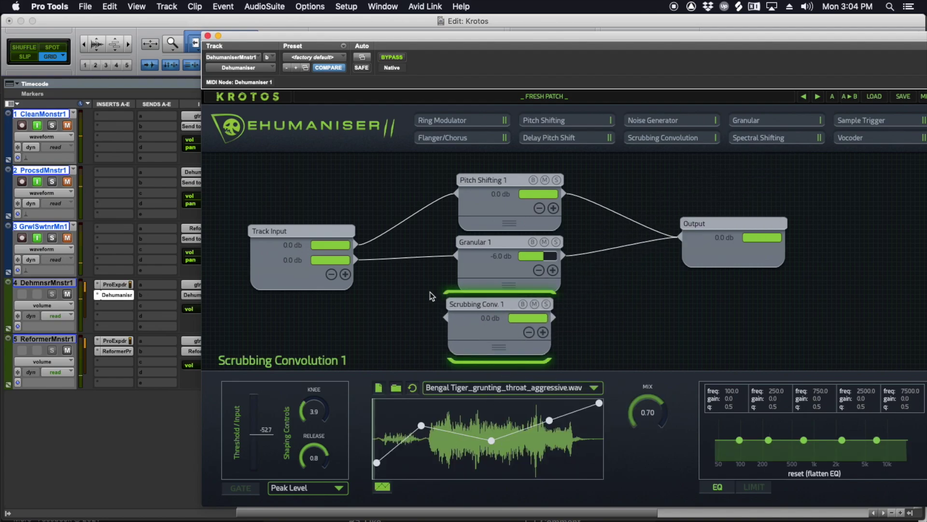
left_click(345, 274)
left_click_drag(353, 283, 446, 317)
left_click_drag(554, 318, 678, 238)
Toggle track 2's mute, play back to audition the layer, then delete Scrubbing Conv. 1
left_click(67, 182)
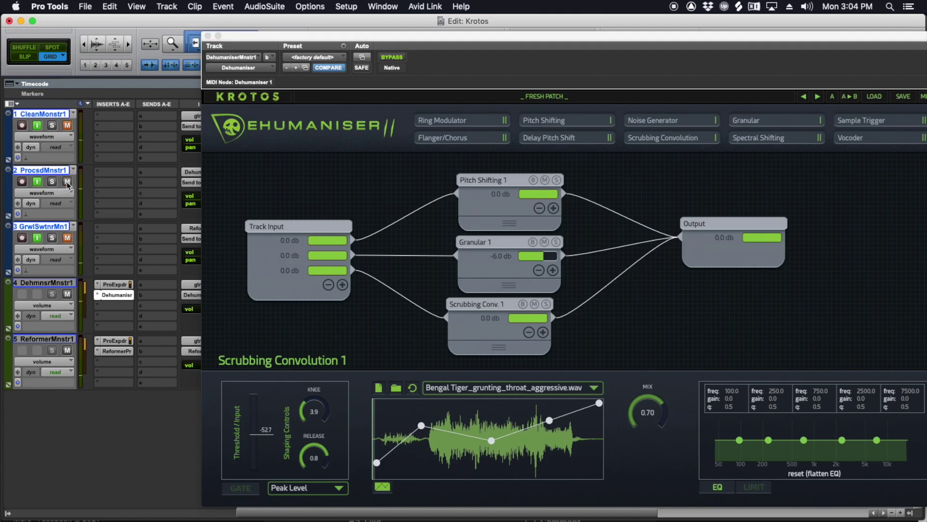
key("space")
left_click(541, 332)
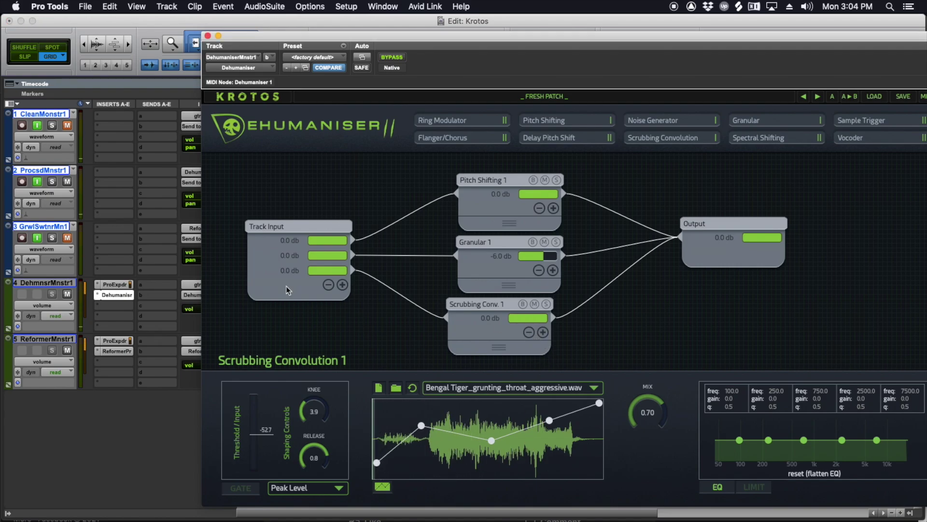
left_click(85, 187)
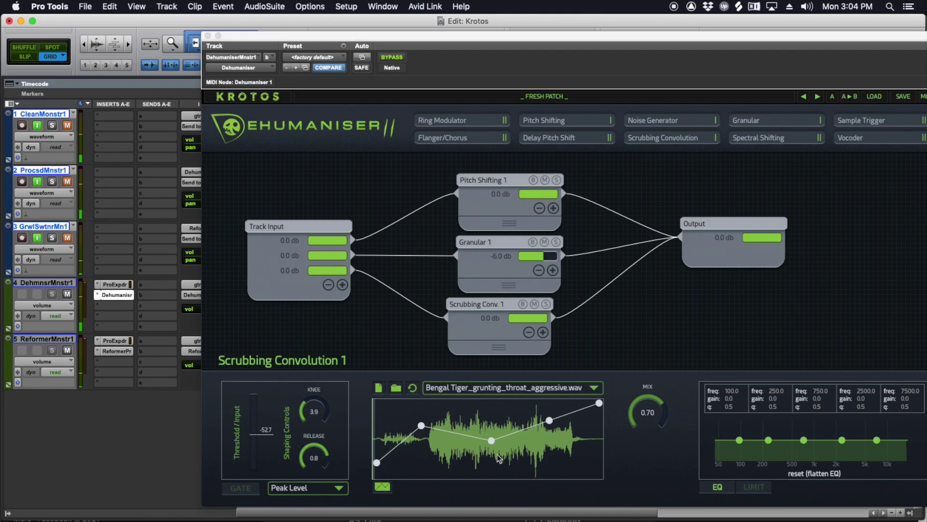
left_click(493, 305)
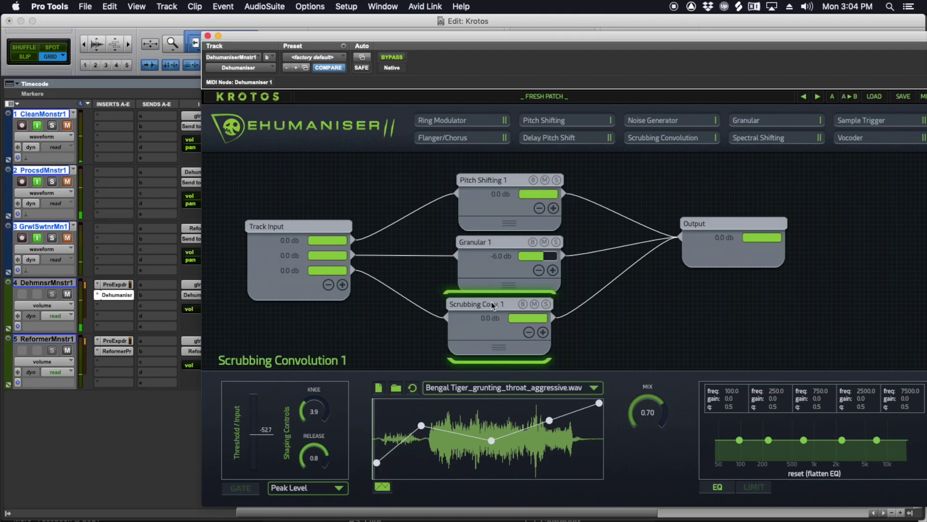
key("Delete")
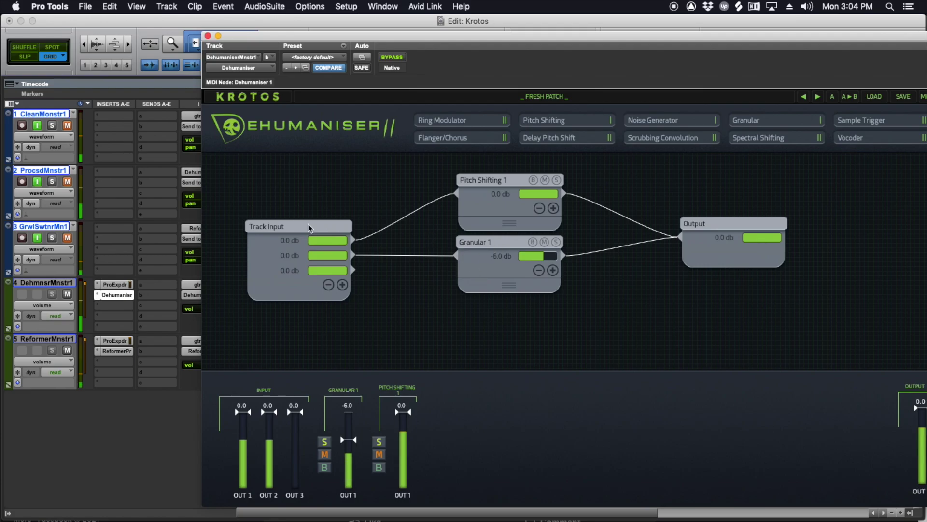
Show Granular 1, unmute track 2, and raise the grain pitch to 3.93
left_click(489, 181)
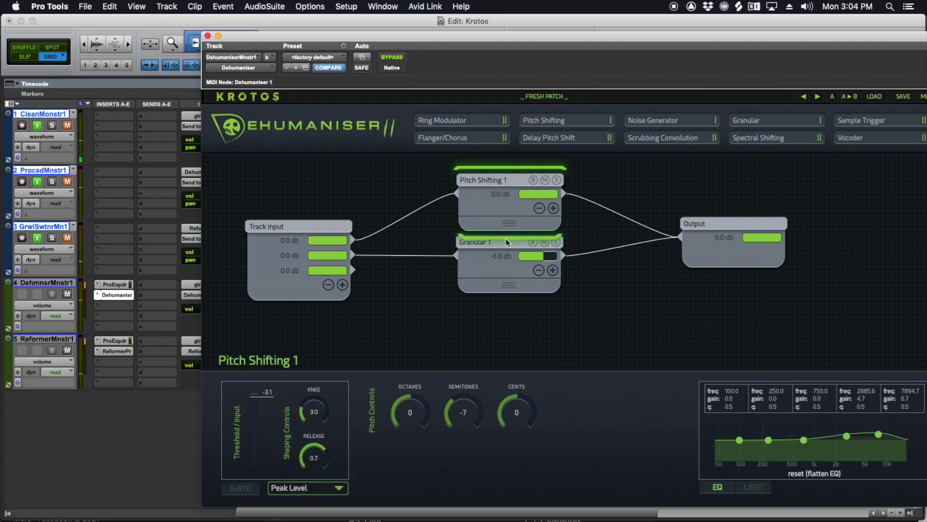
left_click(500, 241)
left_click(67, 181)
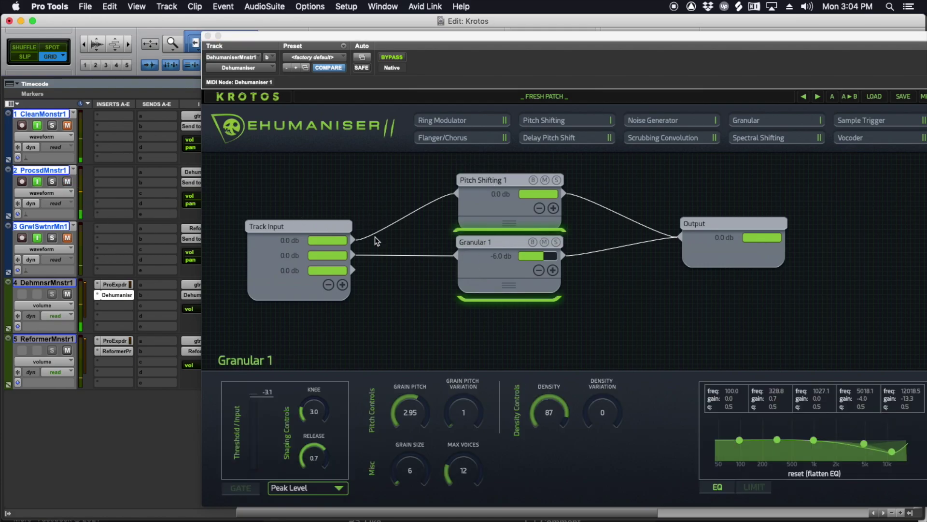
left_click(415, 406)
left_click_drag(415, 405, 415, 376)
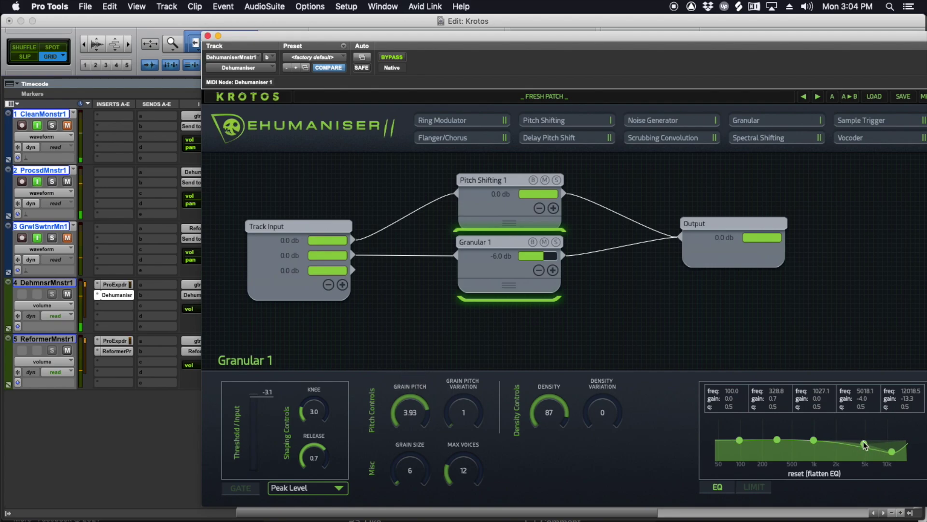
Reshape Granular 1's high EQ band, lower its level, reset grain pitch to 2.93, and open Reformer Pro
left_click_drag(863, 443, 883, 446)
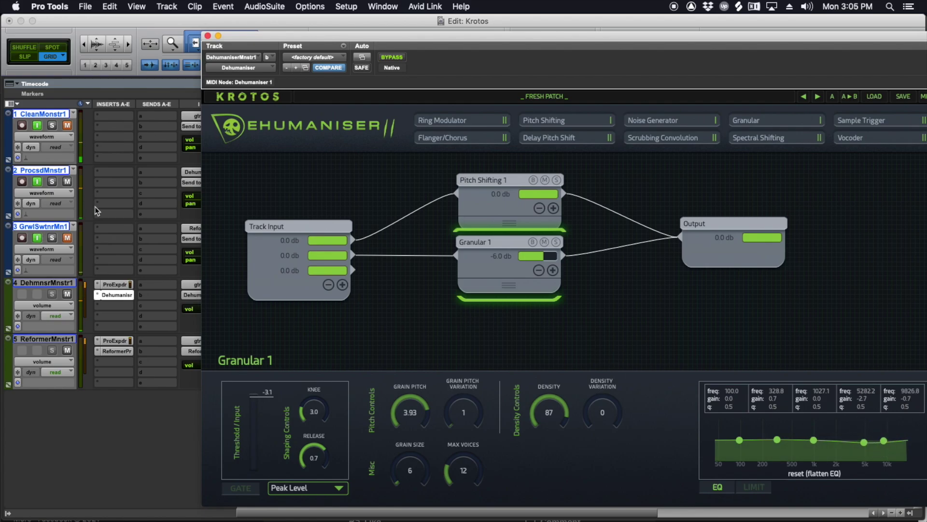
left_click_drag(268, 40, 243, 79)
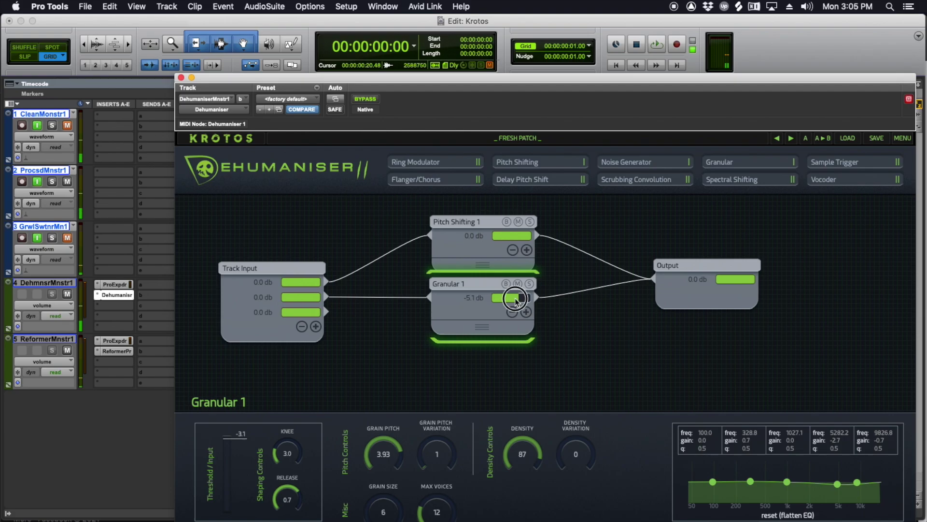
left_click_drag(516, 301, 505, 298)
left_click_drag(384, 452, 383, 475)
left_click(117, 350)
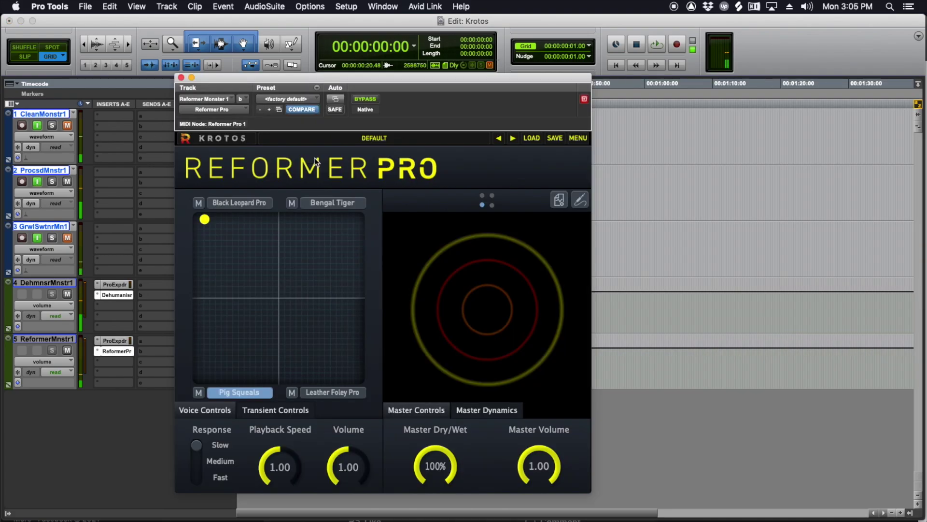
Toggle track 2's mute and drag Reformer Pro's XY blend into the bottom-right Leather Foley Pro corner
left_click_drag(379, 81, 460, 96)
left_click(67, 182)
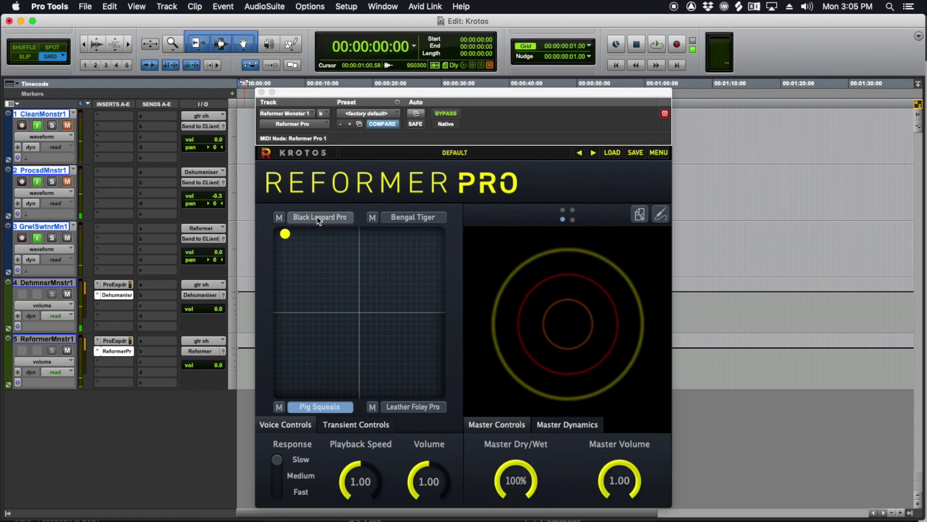
left_click(285, 241)
left_click_drag(269, 331, 284, 371)
left_click_drag(291, 309, 438, 399)
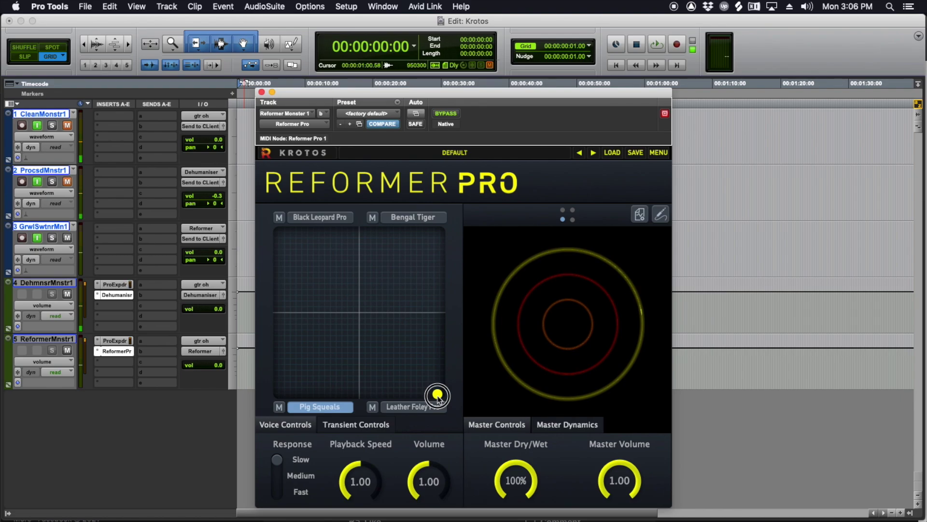
Open the Leather Foley Pro slot's library list and scroll through the available sounds
left_click(433, 406)
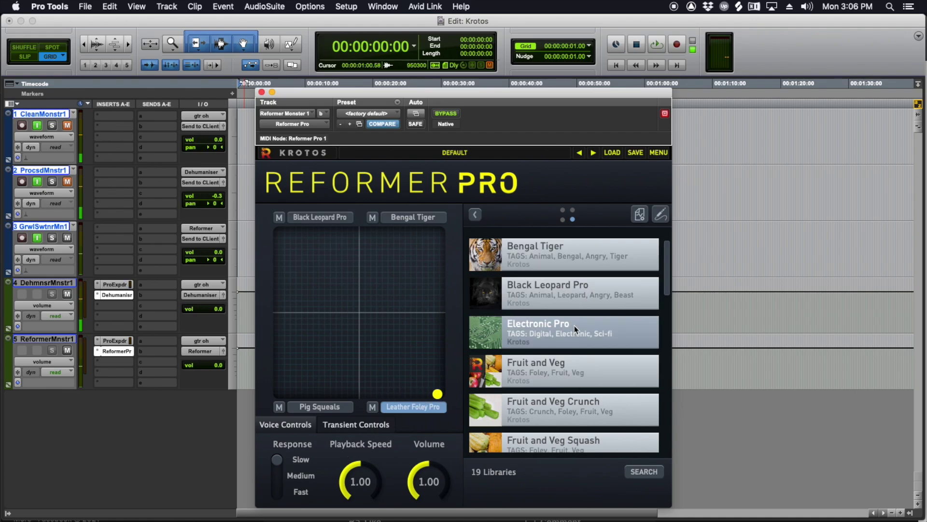
scroll(575, 318, "down", 1)
scroll(579, 372, "down", 10)
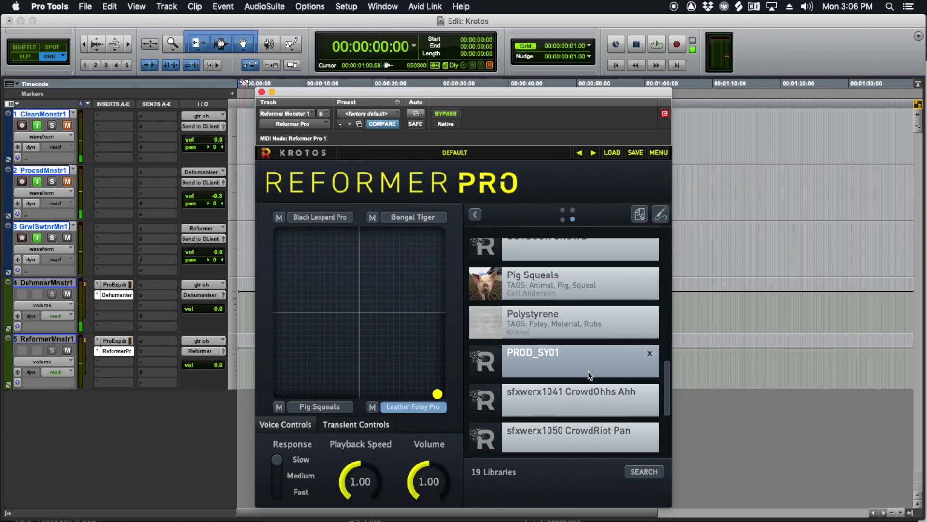
scroll(588, 375, "up", 8)
scroll(589, 374, "up", 5)
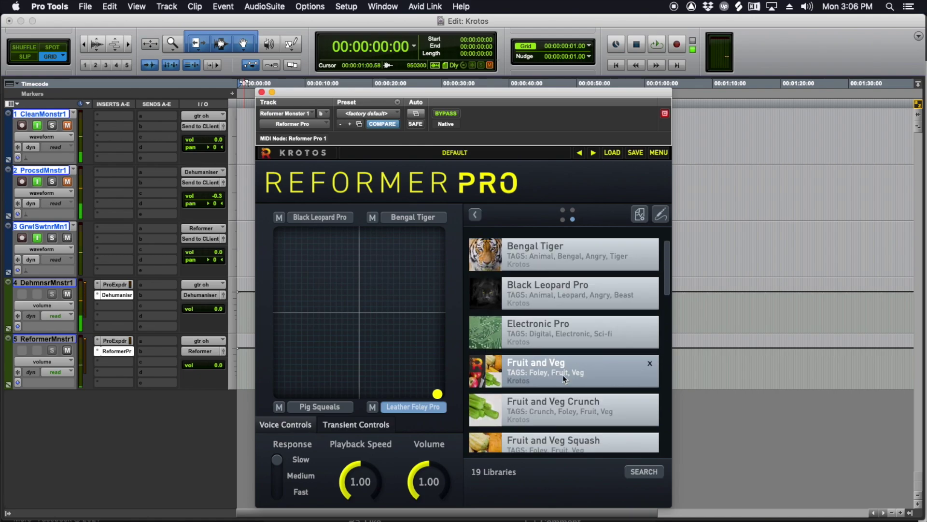
scroll(563, 377, "down", 1)
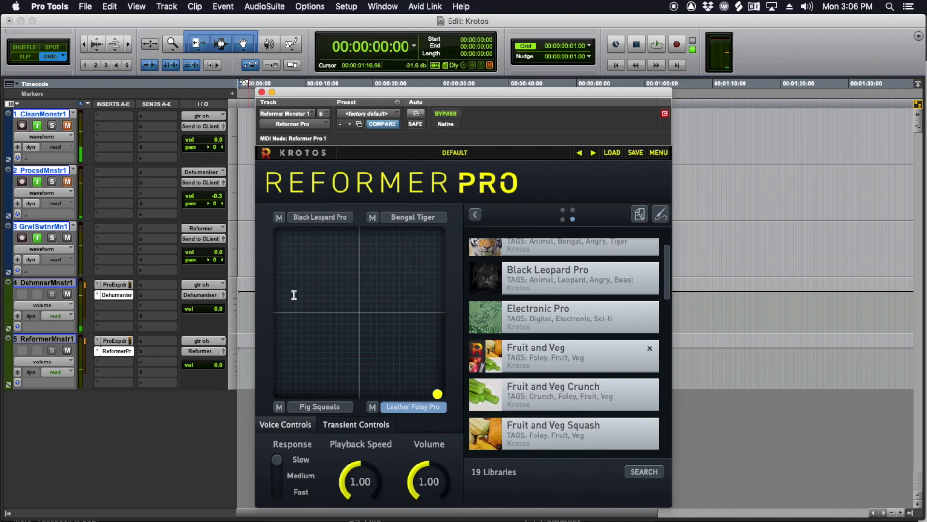
Drag the blend fully to the top-left Black Leopard Pro corner and move the plugin window right
left_click(425, 388)
left_click_drag(425, 387, 282, 228)
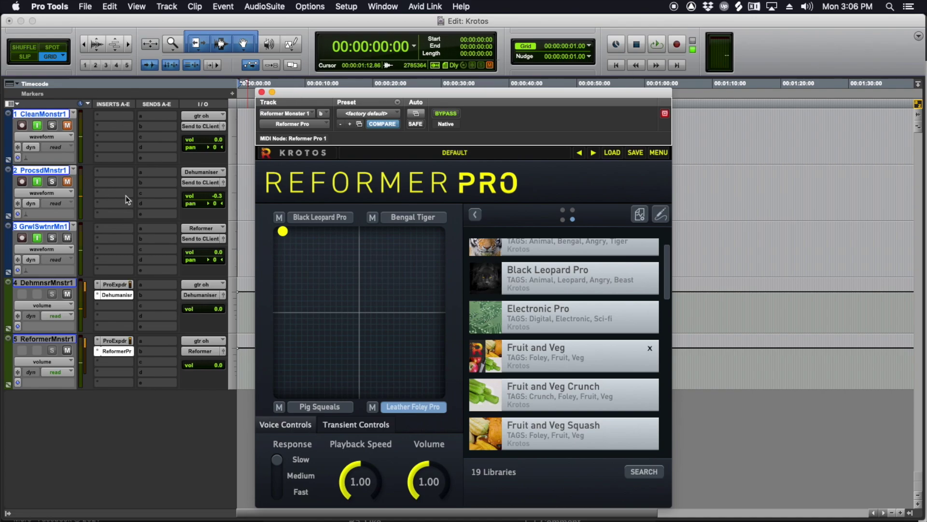
left_click_drag(323, 93, 400, 96)
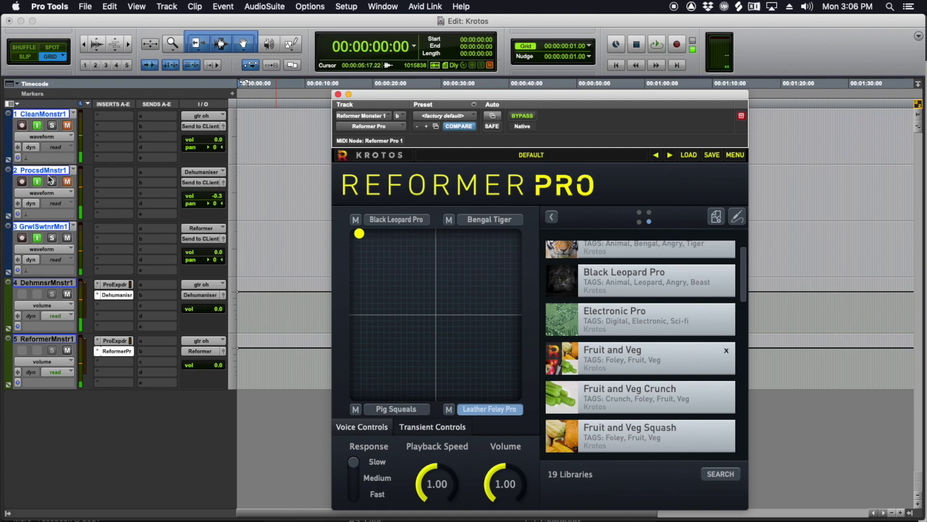
left_click(68, 182)
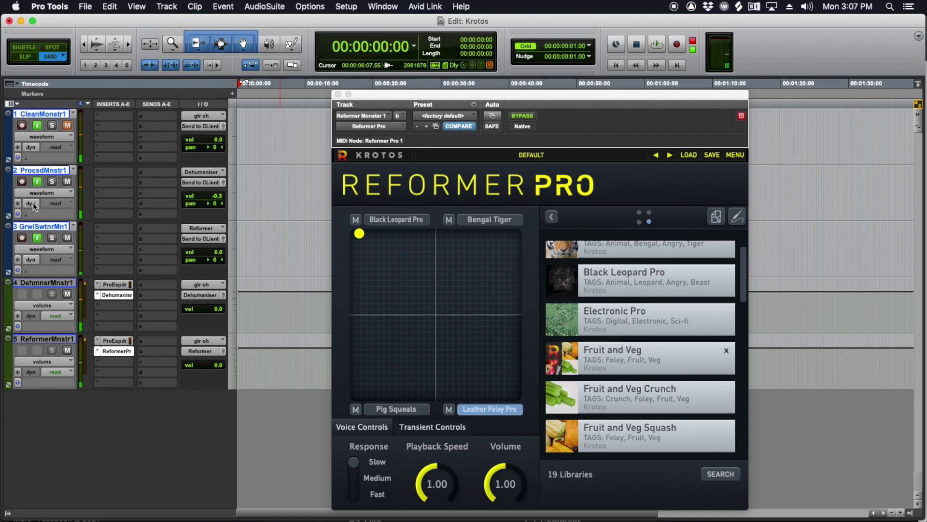
left_click(10, 513)
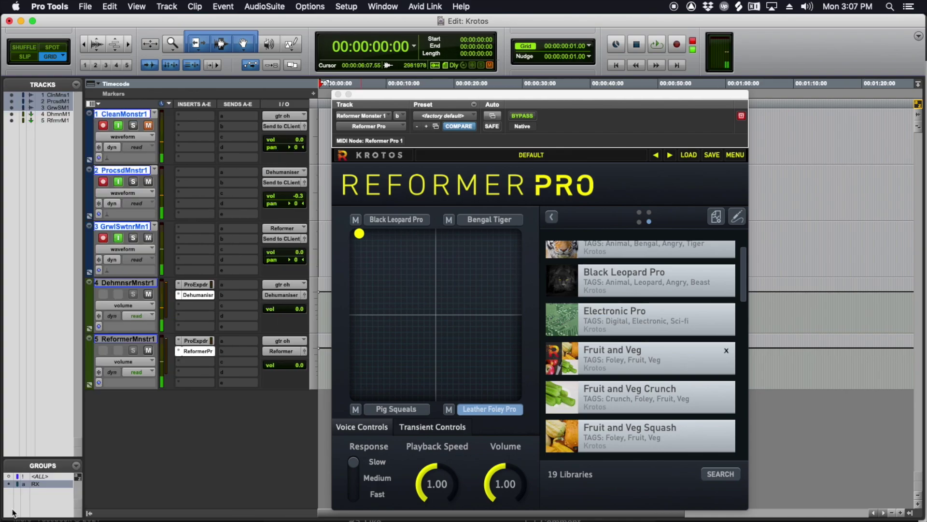
left_click(90, 513)
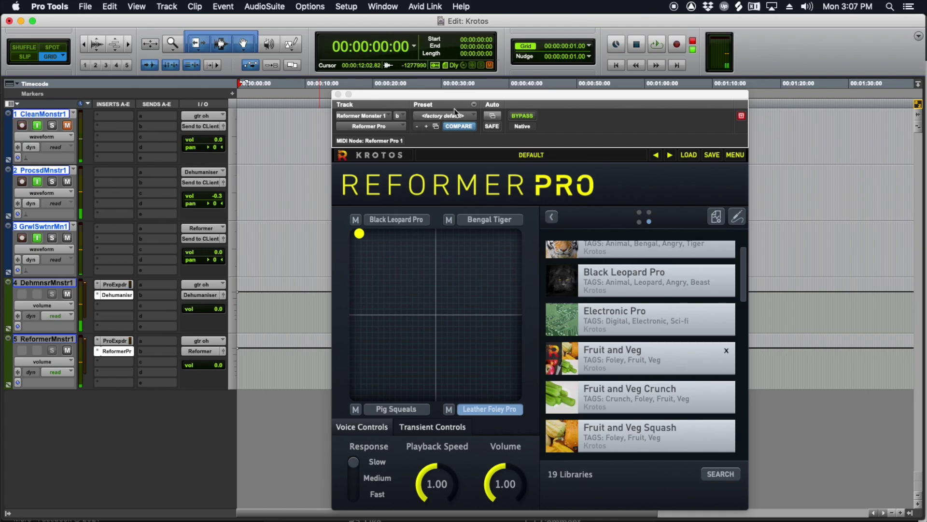
Record a take on the armed monster tracks while sweeping Reformer Pro's blend toward Bengal Tiger
left_click(676, 48)
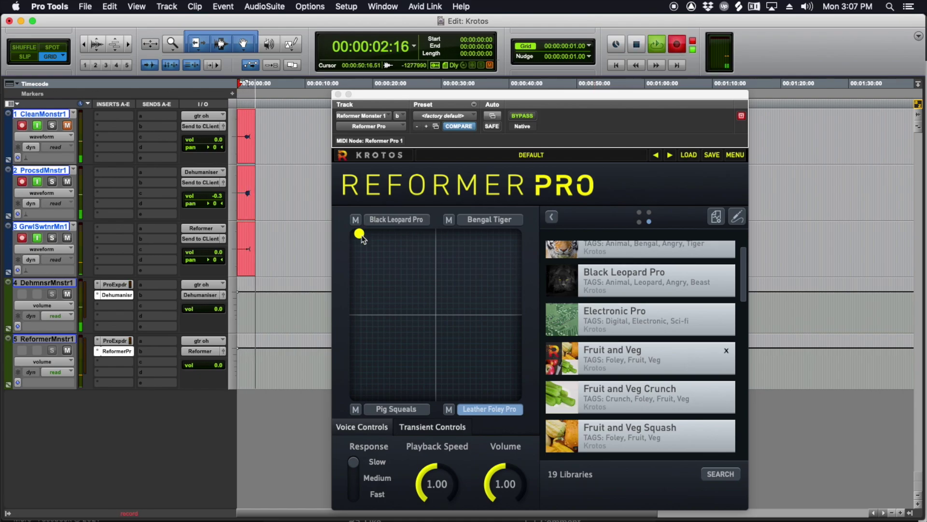
left_click_drag(359, 233, 396, 281)
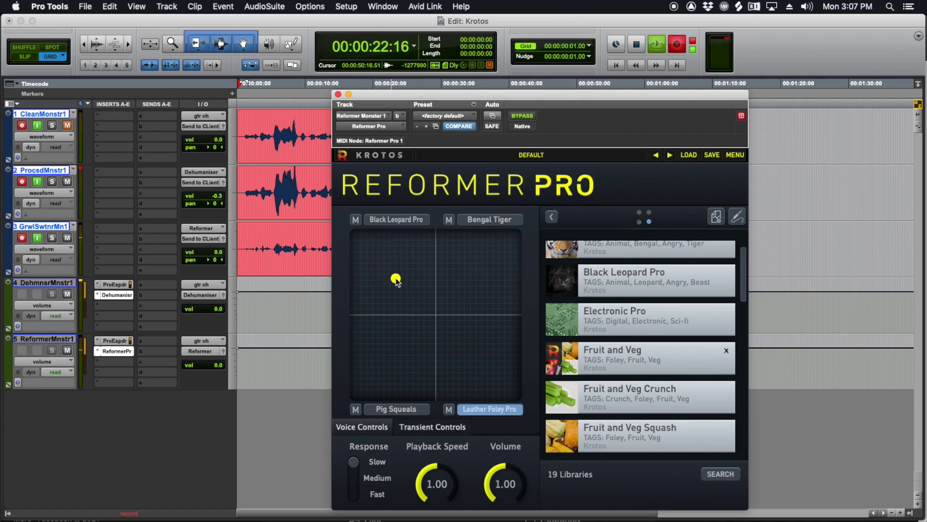
key("space")
Close Reformer Pro, mute tracks 1–3, place the insertion point at 00:00:07:02, and zoom in
left_click(337, 94)
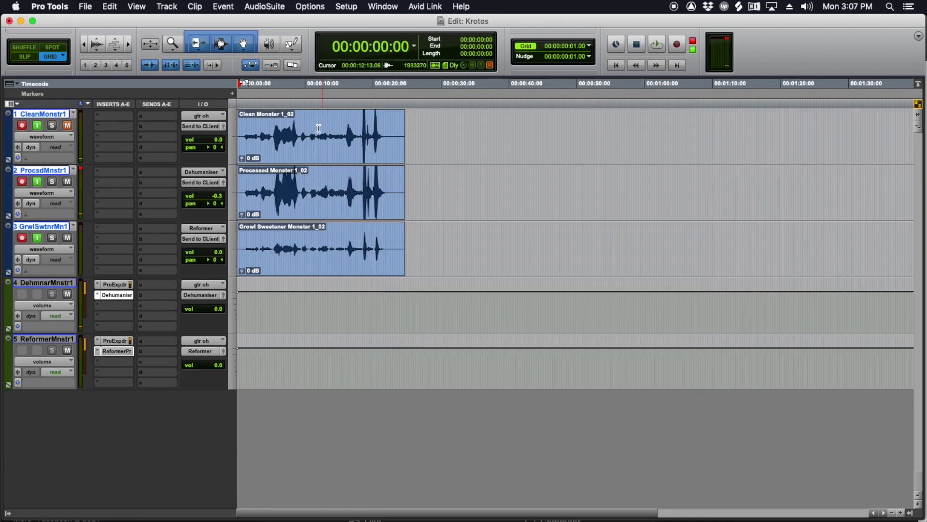
left_click(69, 182)
left_click(68, 182, "alt")
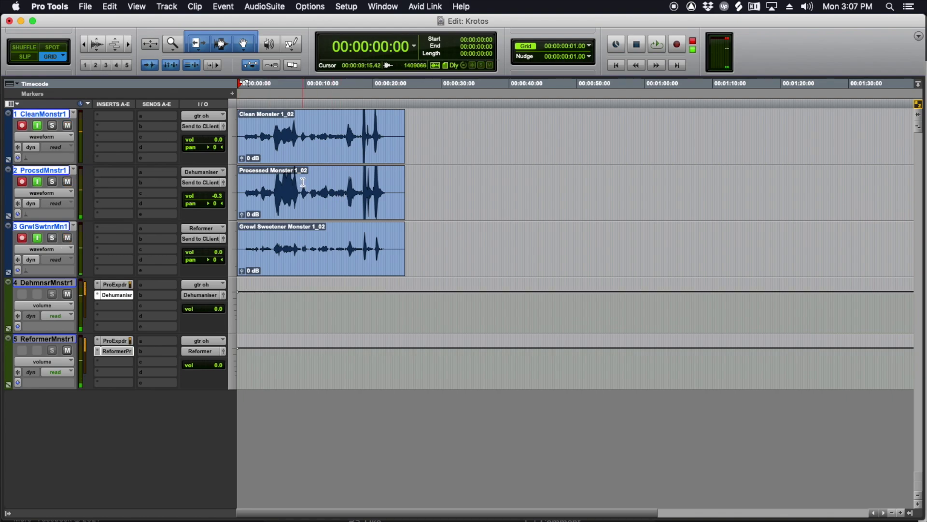
left_click(272, 180)
left_click(68, 182, "alt")
left_click(286, 191)
key("super+bracketright")
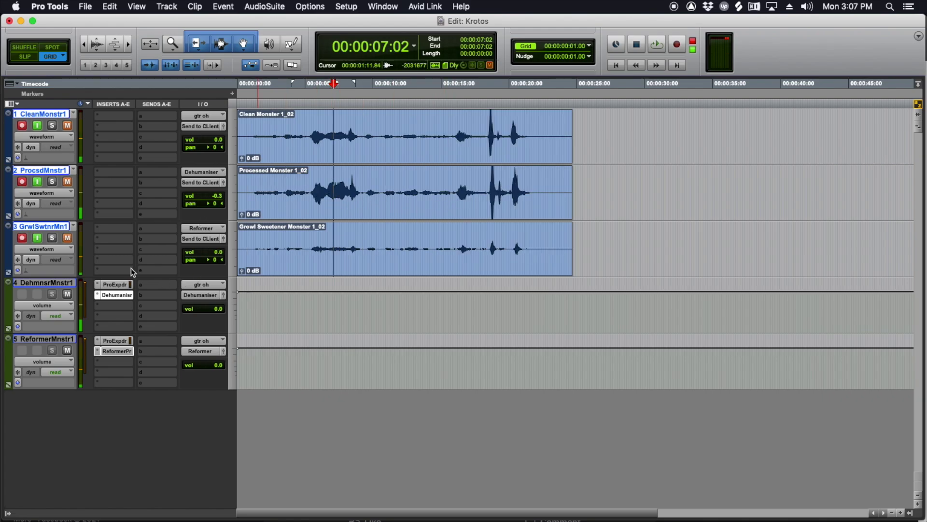
Open Pro Expander on track 4, return to 00:00:03:18, and make the waveforms taller
left_click(114, 285)
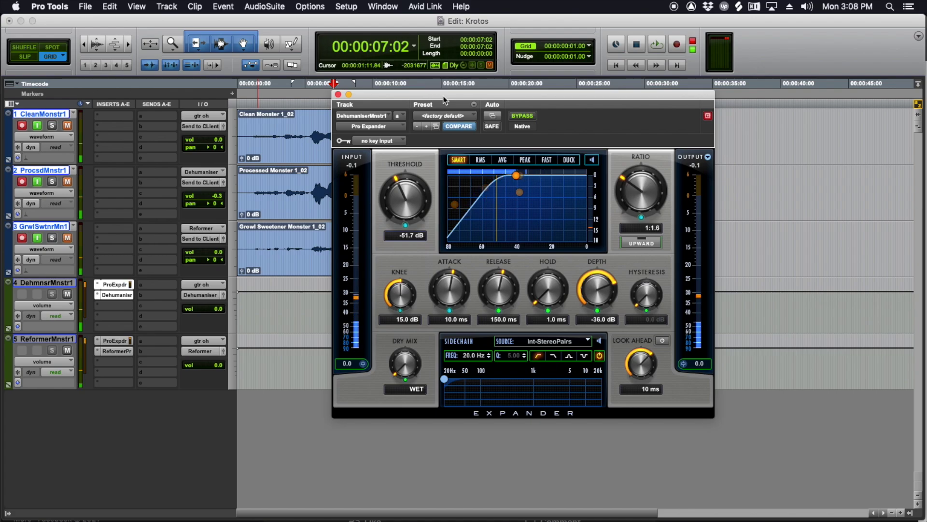
left_click(288, 174)
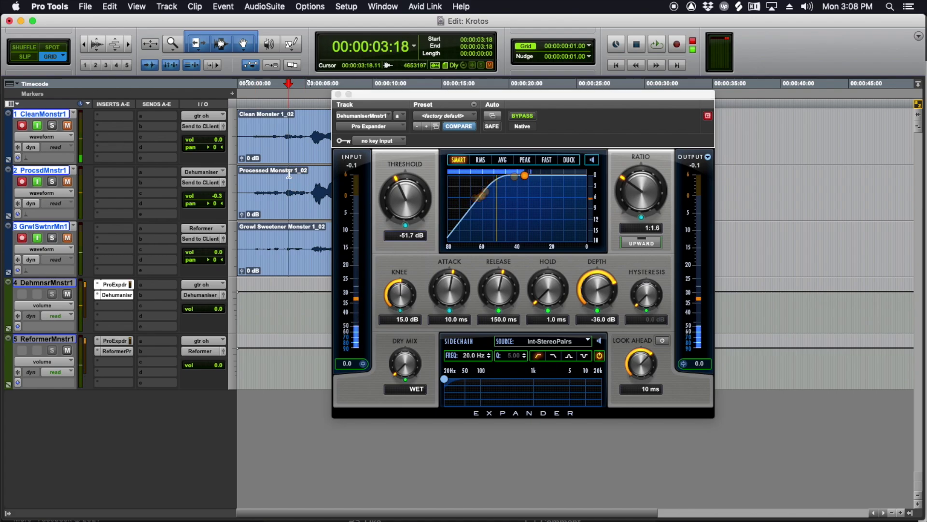
key("super+alt+bracketright")
key("super+alt+bracketright")
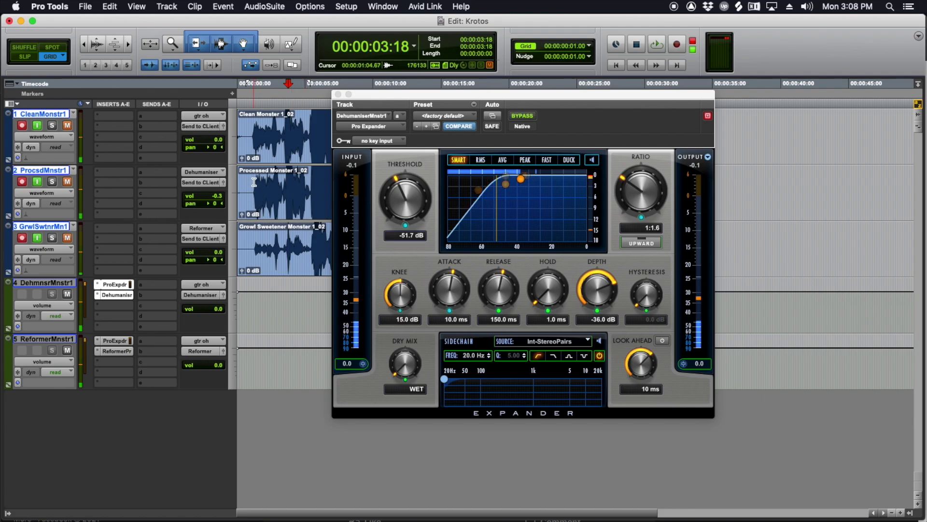
Close the Pro Expander and select 00:00:03:12–03:15 across tracks 1–3, zoomed in
left_click(338, 94)
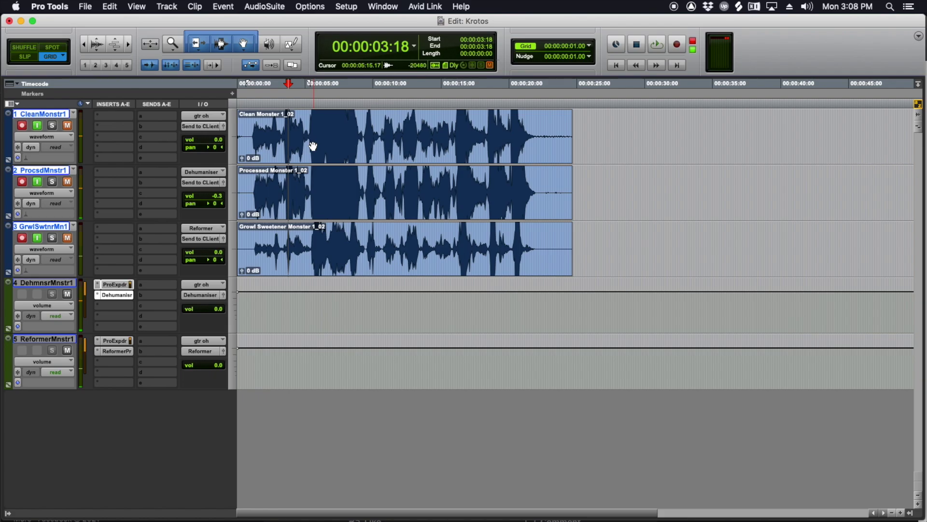
scroll(300, 202, "up", 4)
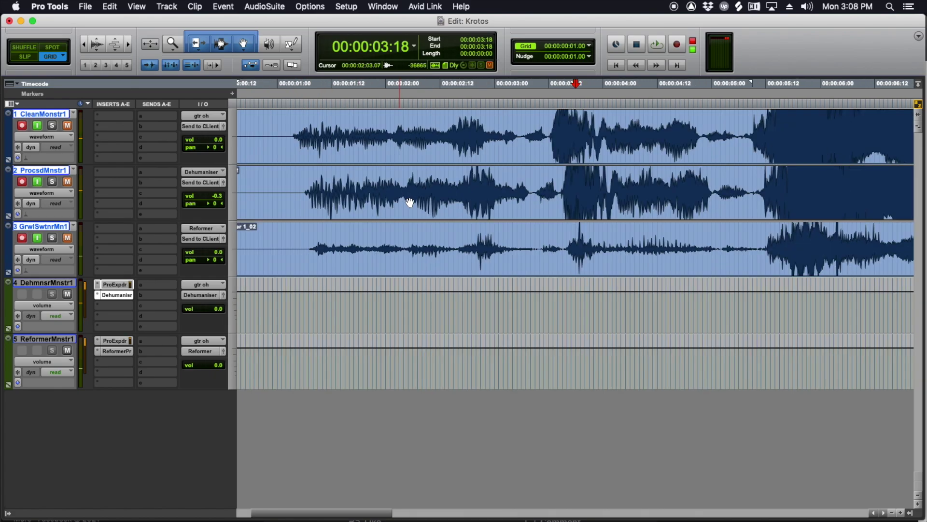
left_click(553, 187)
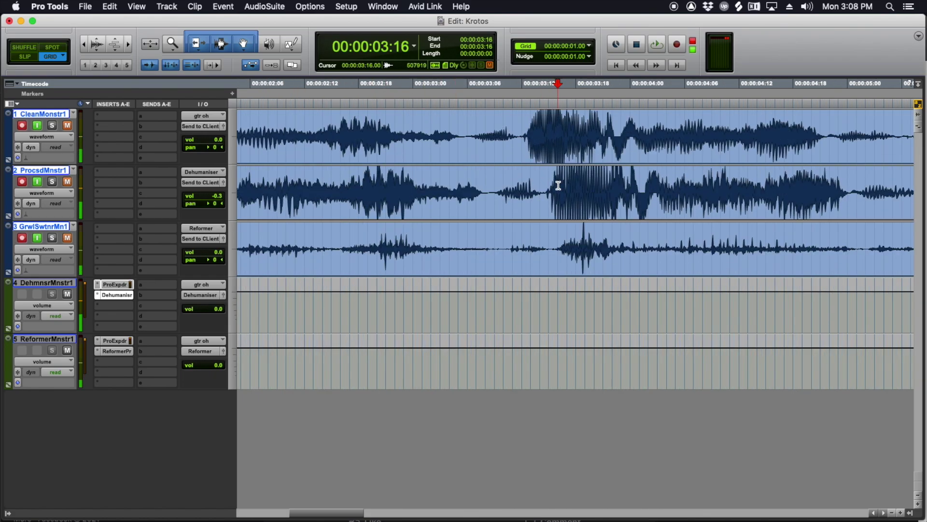
scroll(552, 187, "up", 2)
left_click_drag(541, 184, 446, 184)
Nudge the selection start, record-enable tracks 1–3, zoom out and place insertion at 00:00:16:09
left_click(446, 184, "shift")
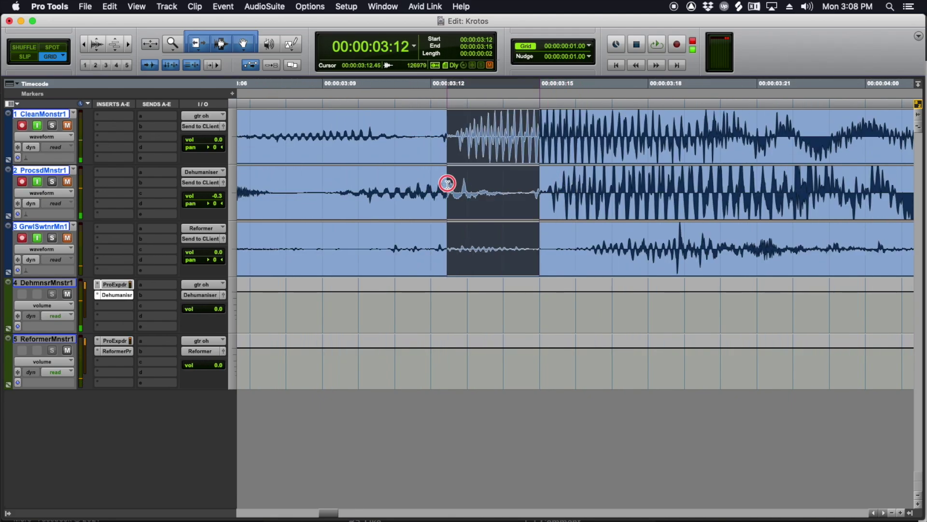
key("shift+r")
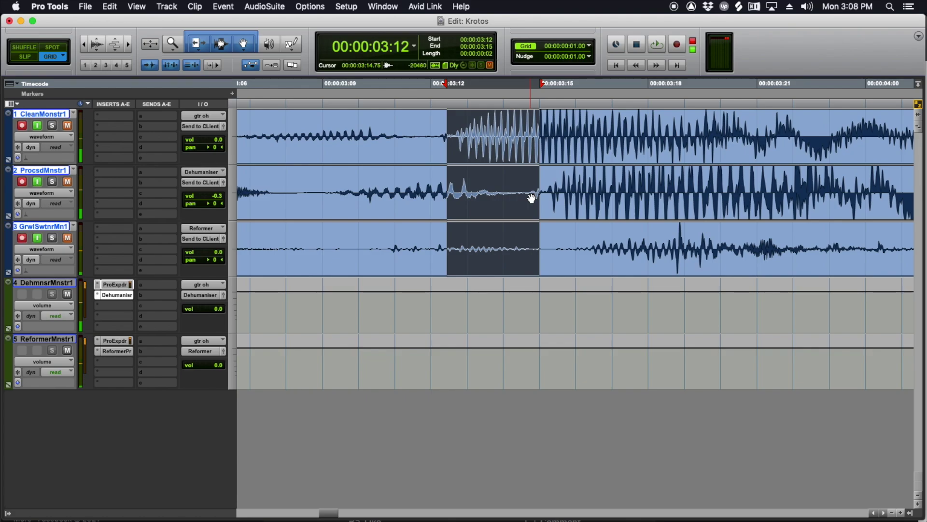
scroll(532, 197, "down", 5)
left_click(516, 185)
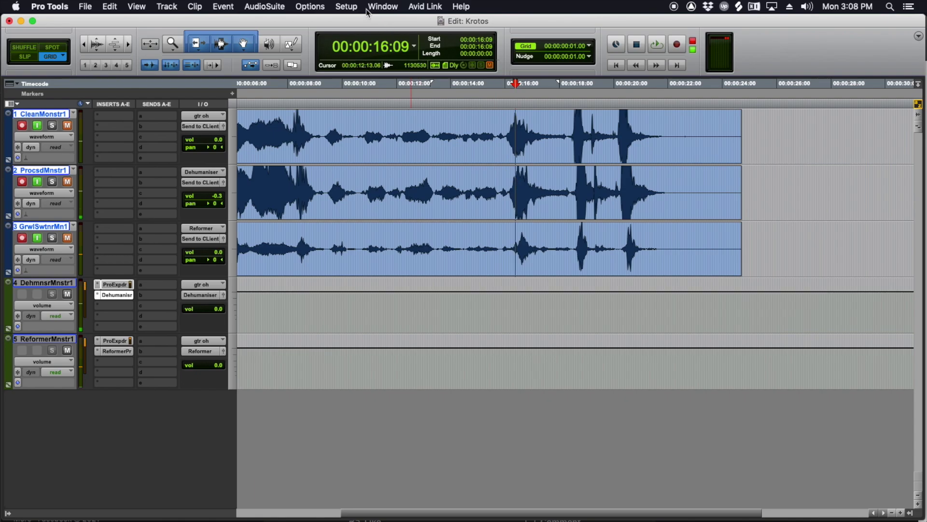
Check the Playback Engine (256-sample buffer, 4 GB cache) without changes, then select track DehmnsrMnstr1
left_click(382, 6)
mouse_move(390, 33)
mouse_move(346, 7)
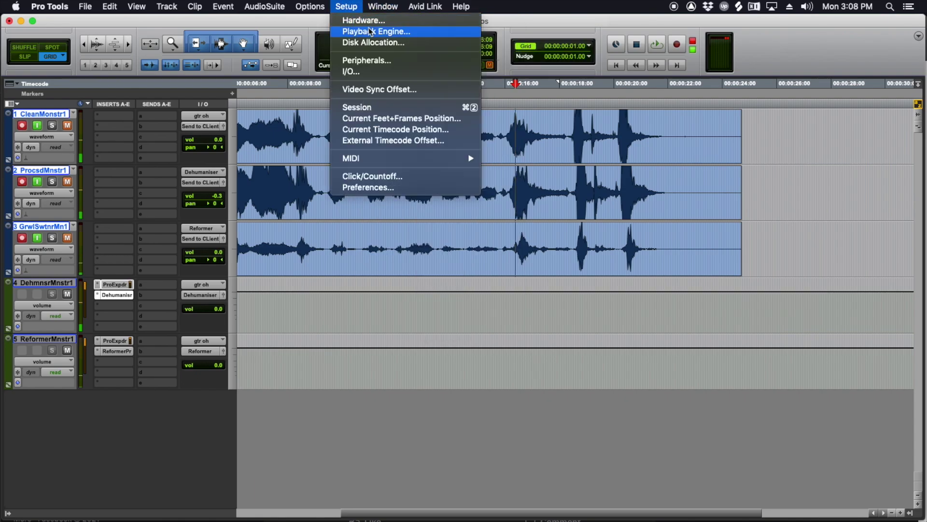
left_click(371, 32)
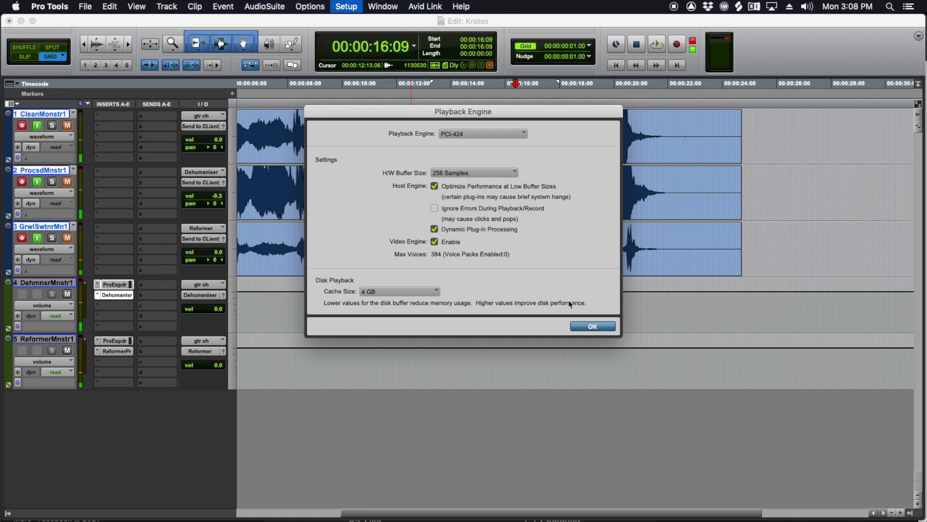
left_click(593, 326)
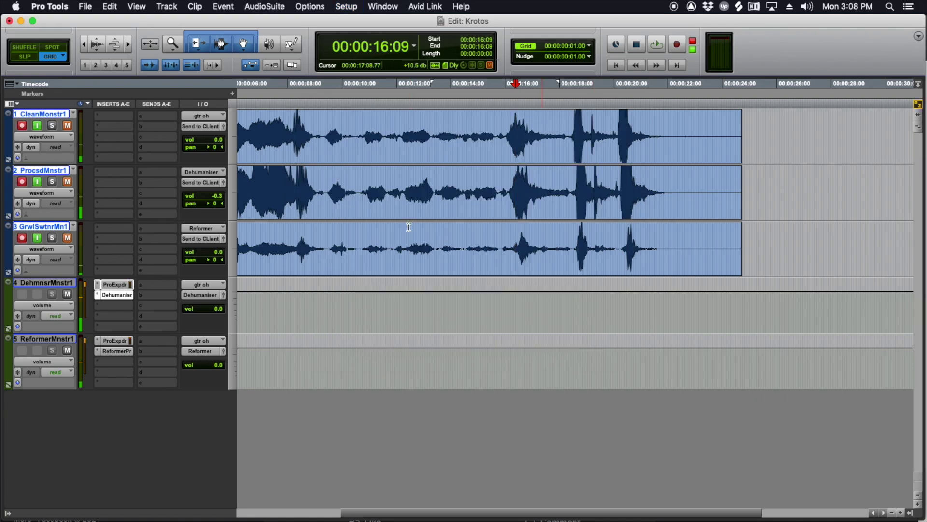
left_click(54, 285)
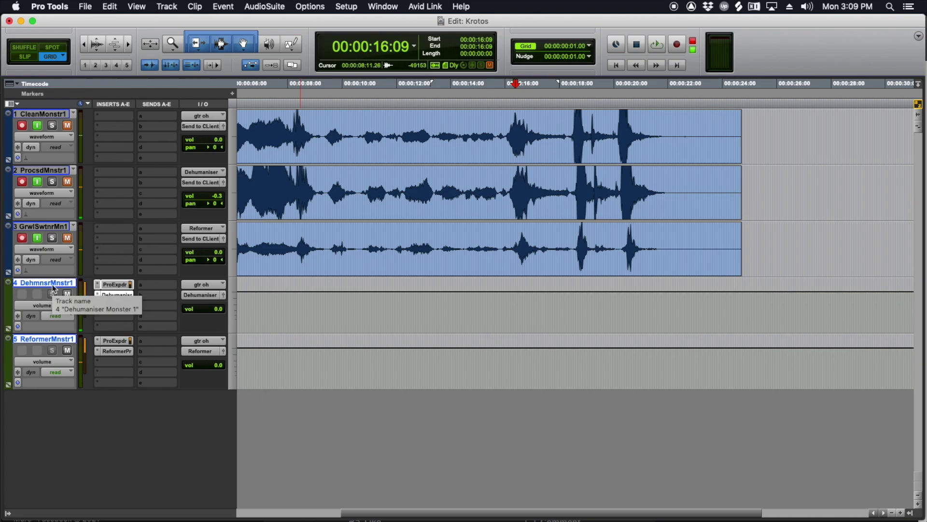
Make the aux tracks DehmnsrMnstr1 and ReformerMnstr1 inactive via track 4's context menu
right_click(53, 284)
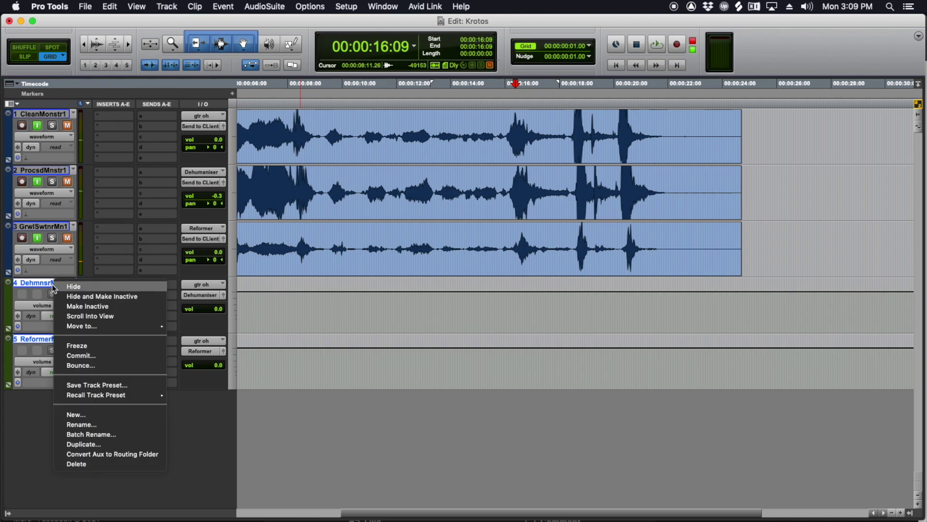
left_click(87, 306)
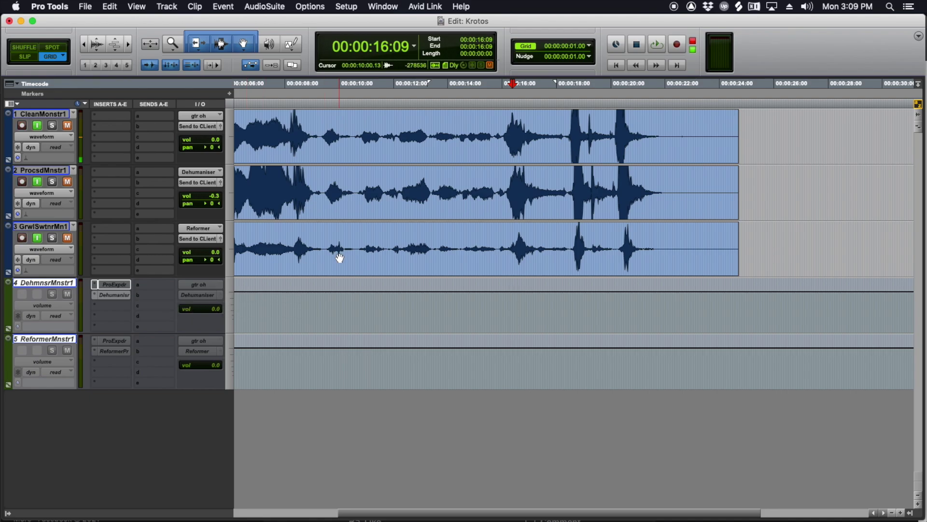
Return to session start, enlarge waveforms, and turn off input monitoring on vocal tracks 1–3
scroll(339, 258, "left", 5)
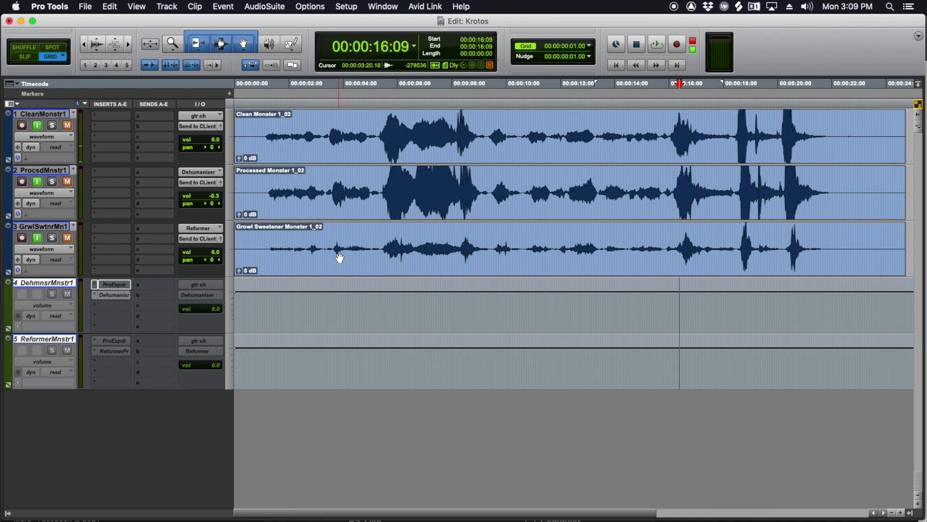
key("super+alt+bracketright")
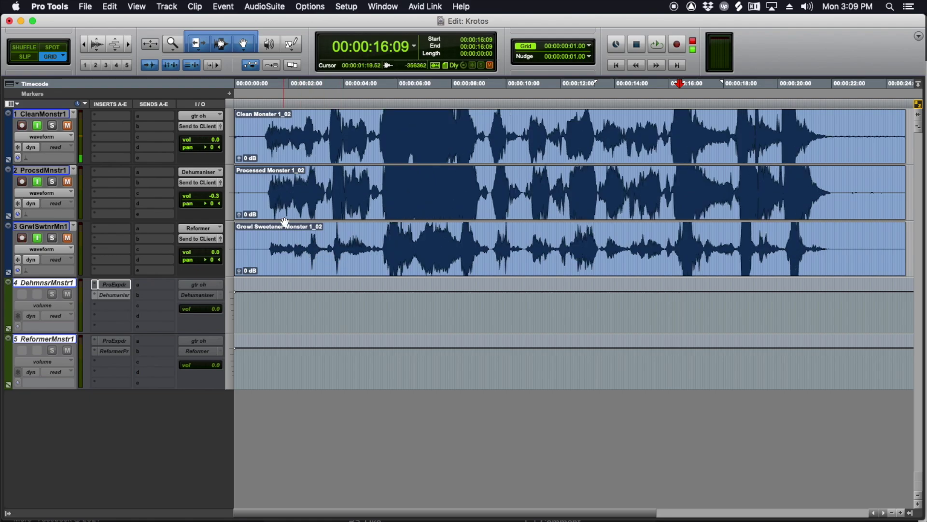
left_click(43, 114)
left_click(49, 226, "shift")
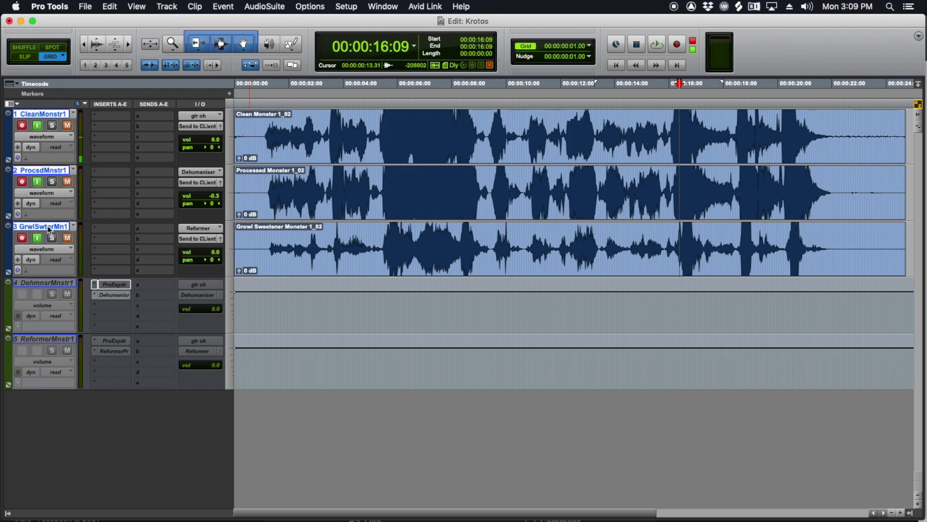
left_click(38, 182)
Reduce the waveform height twice and unmute the three vocal tracks
key("super+alt+bracketleft")
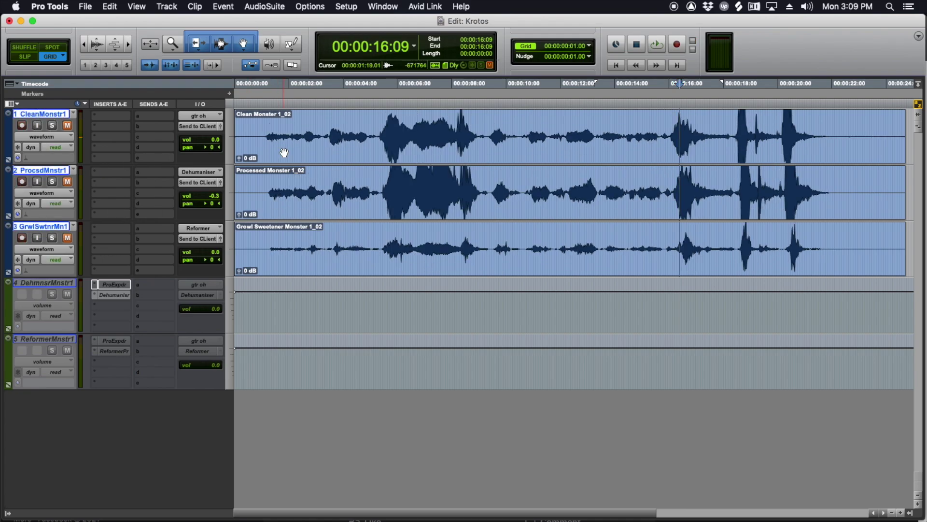
key("super+alt+bracketleft")
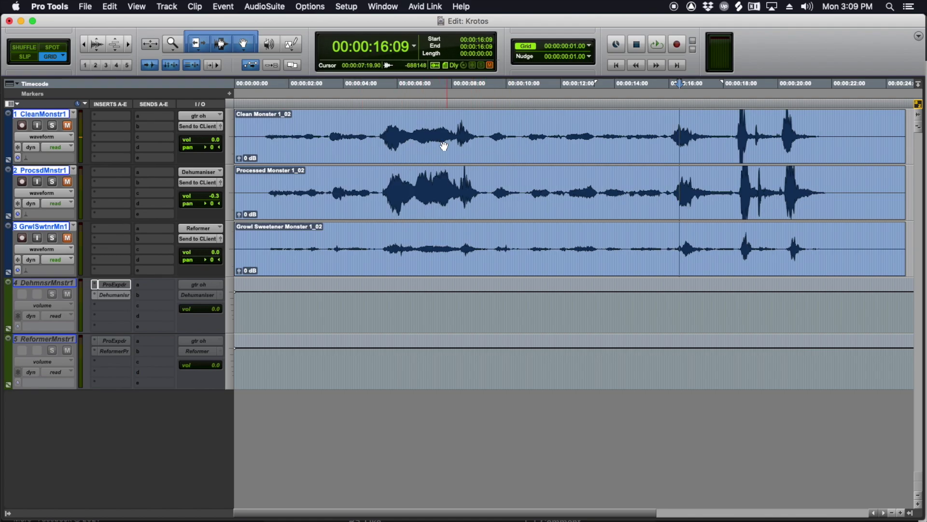
left_click(67, 125)
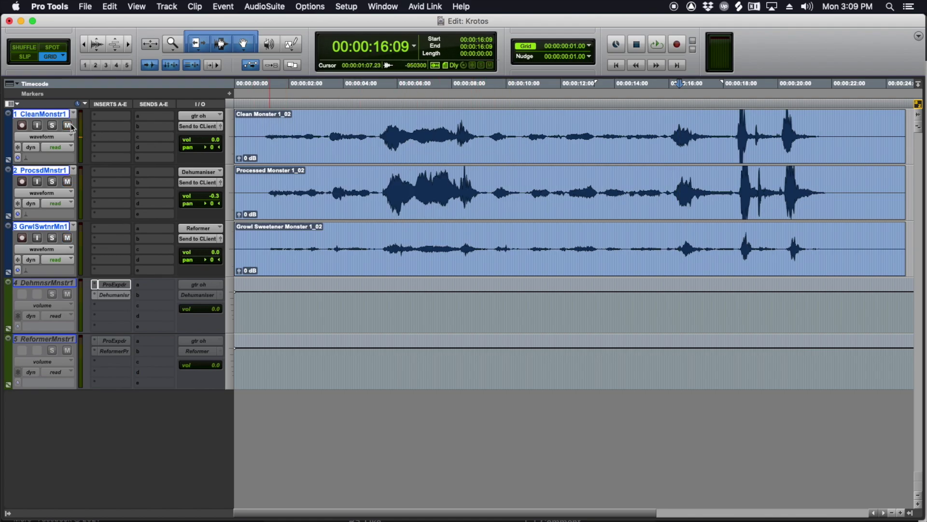
Mute Processed Monster and Growl Sweetener, then play Clean Monster soloed from 00:00:01:06
left_click(67, 181)
left_click(67, 238)
left_click(269, 129)
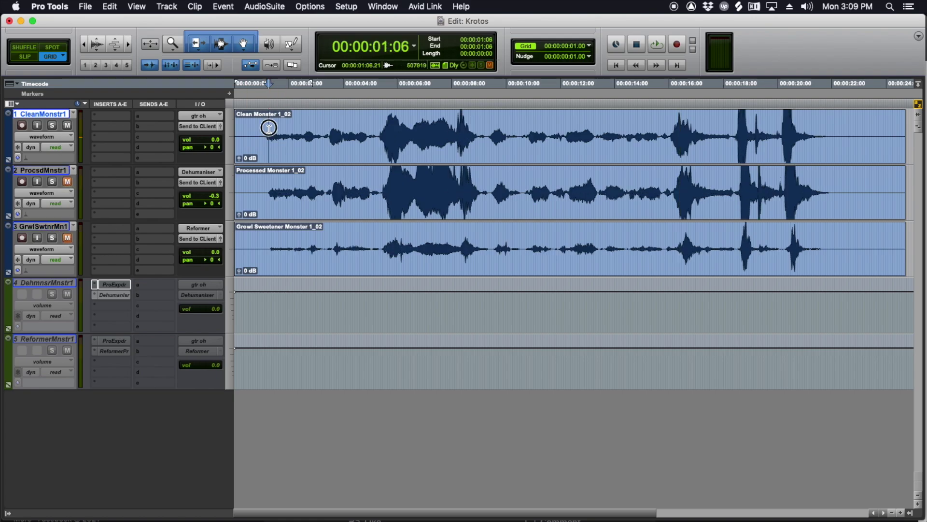
key("shift+s")
key("space")
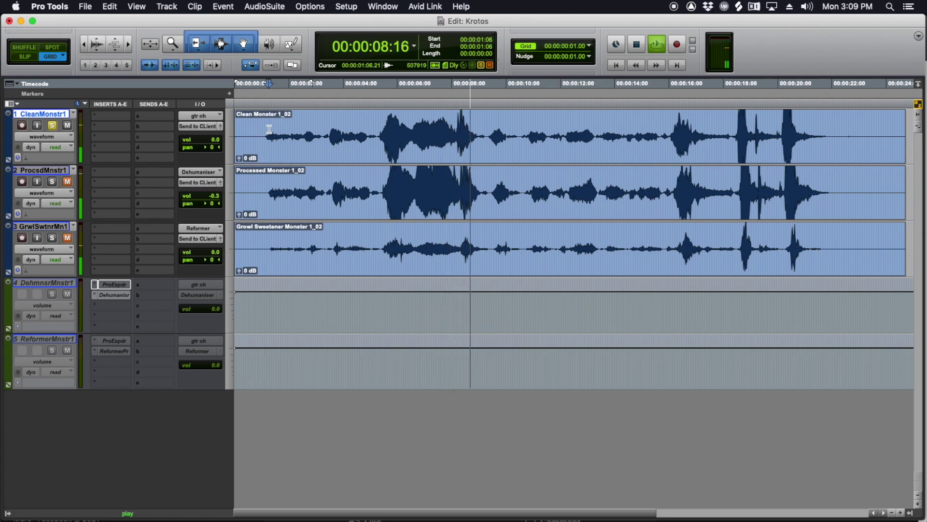
Stop and play the Processed Monster take soloed instead
key("space")
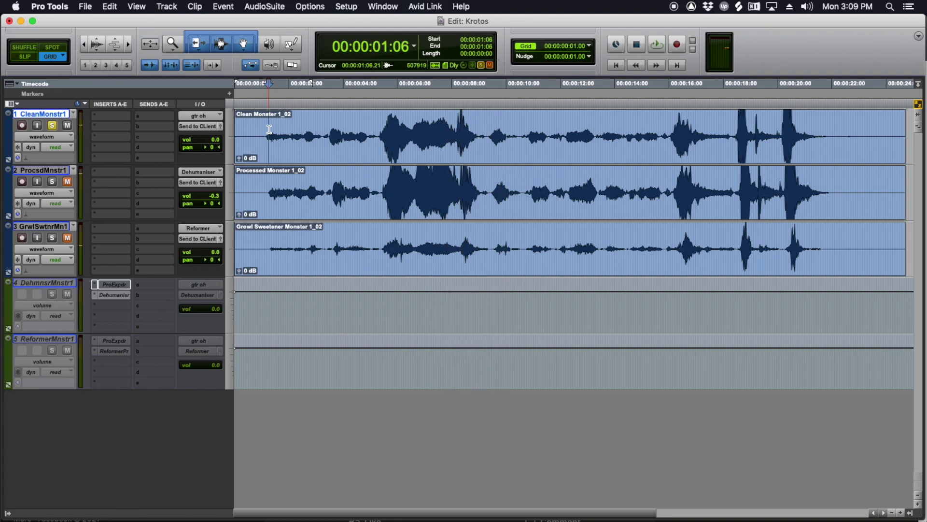
key("shift+s")
key("space")
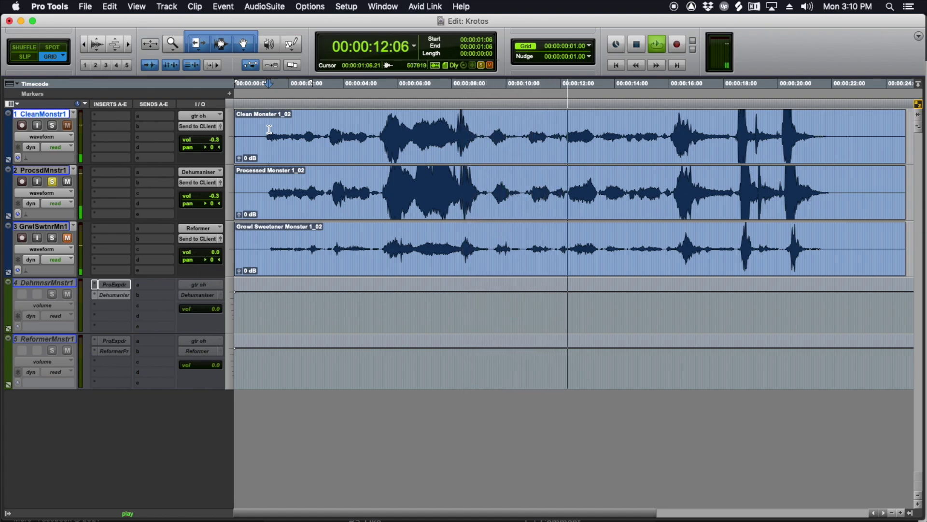
Solo and unmute Growl Sweetener, play it from 00:00:01:00, and enlarge the waveforms
key("space")
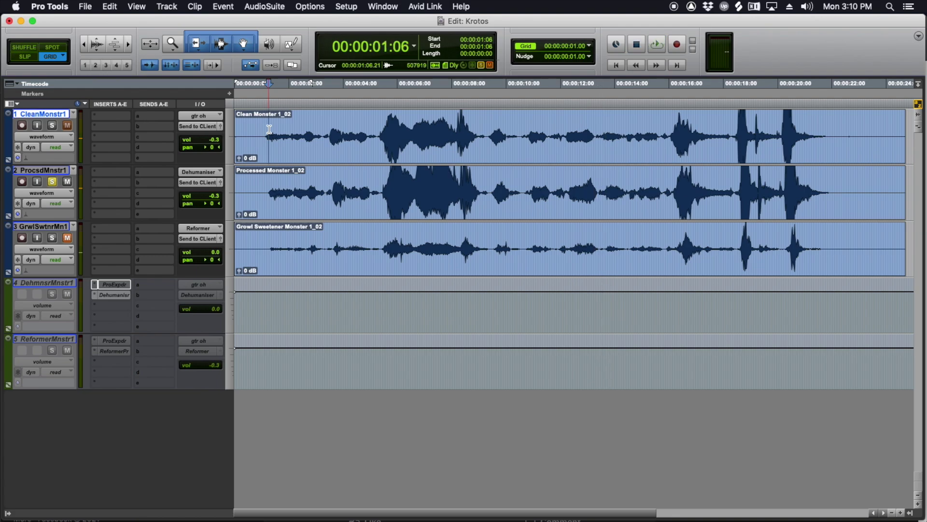
key("shift+s")
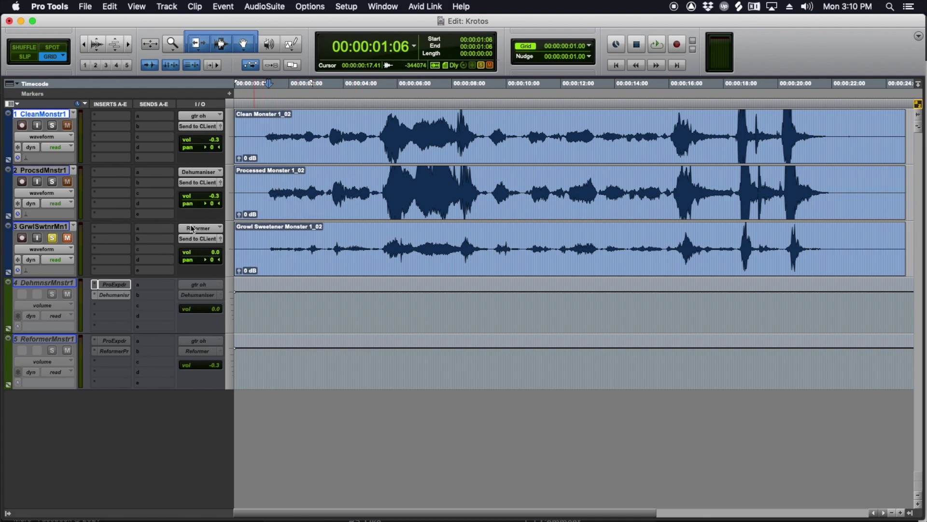
left_click(69, 240)
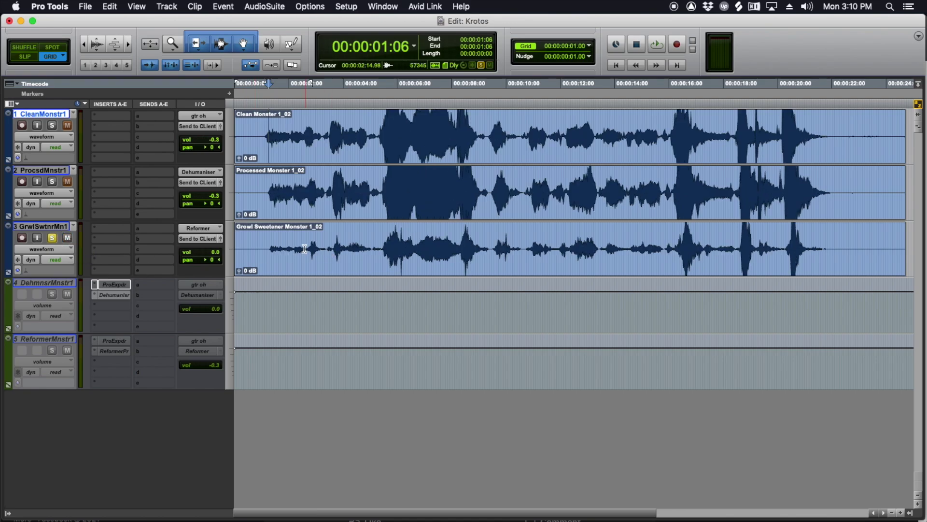
left_click(269, 240)
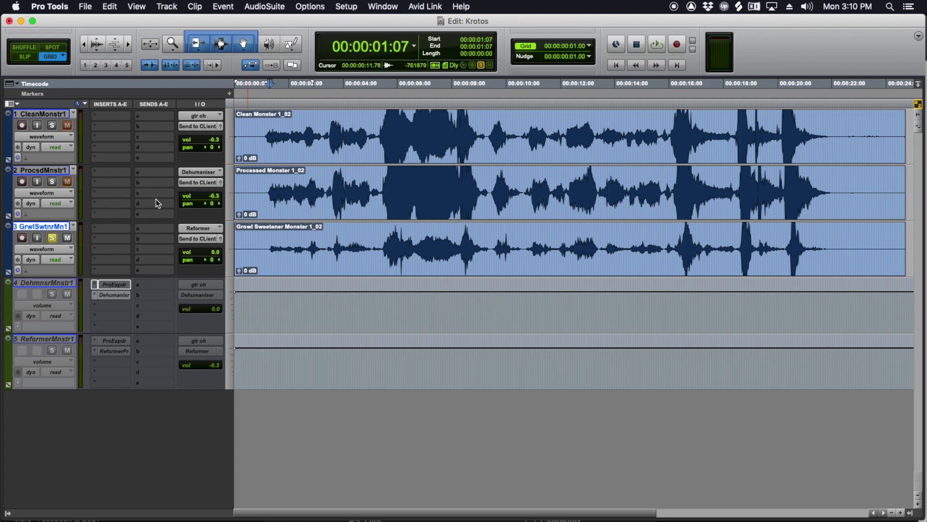
left_click(262, 238)
key("space")
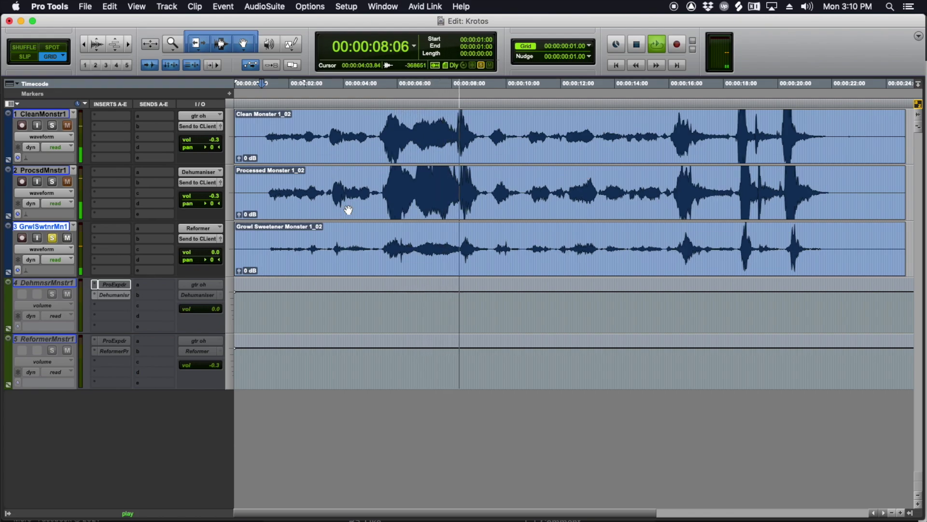
key("super+alt+bracketright")
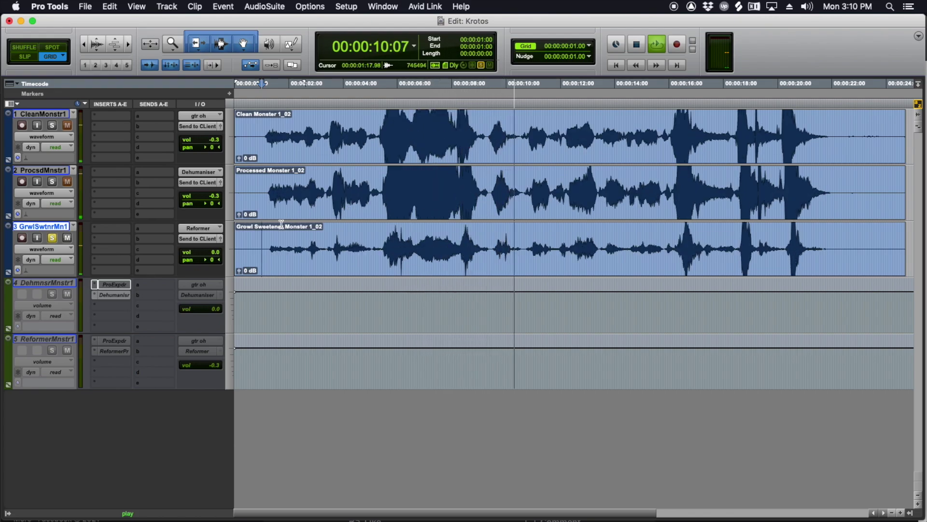
Solo Processed Monster with Growl Sweetener, set tracks 1–3 to Large height, and play them together
key("space")
left_click(52, 182)
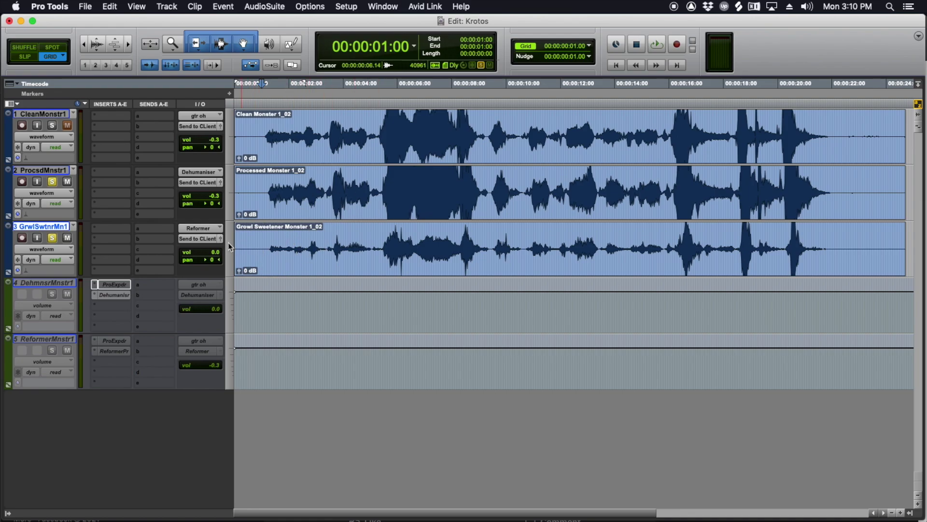
right_click(275, 249)
left_click(269, 276)
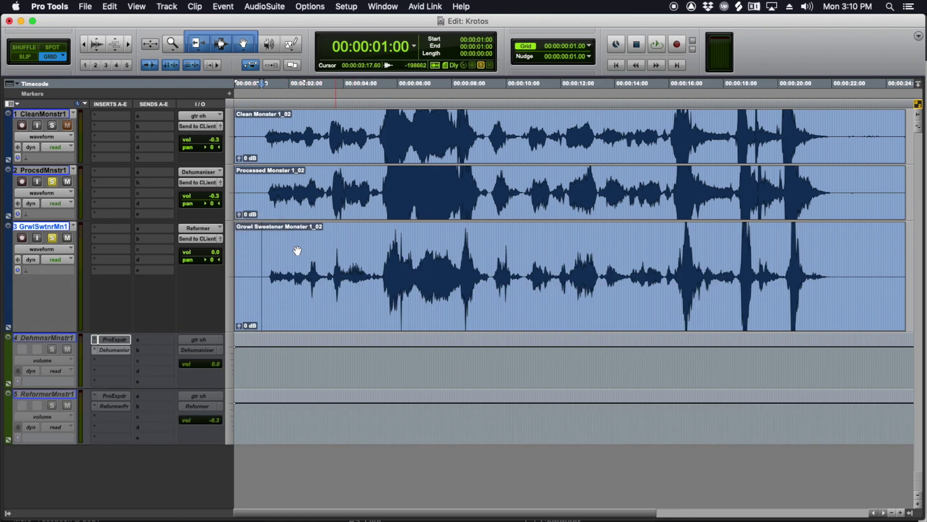
left_click(238, 251)
left_click(239, 258, "alt")
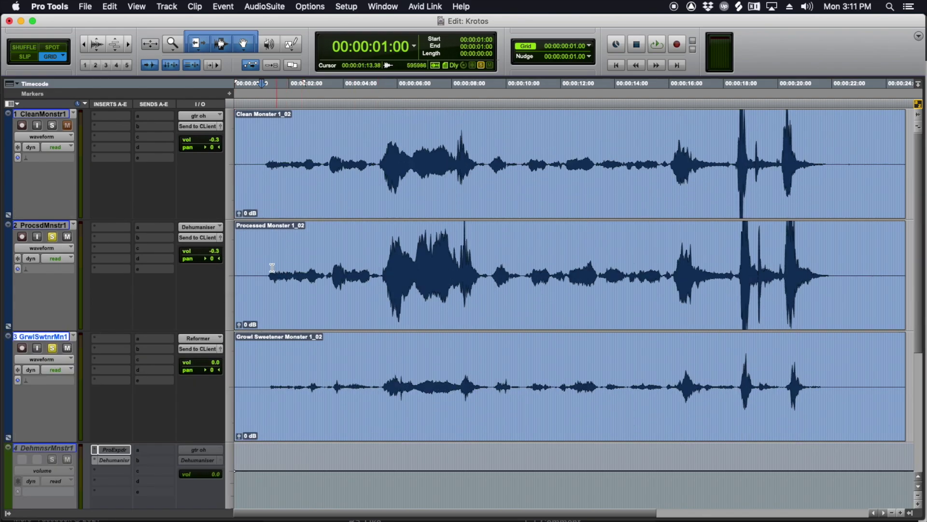
left_click(263, 265)
key("space")
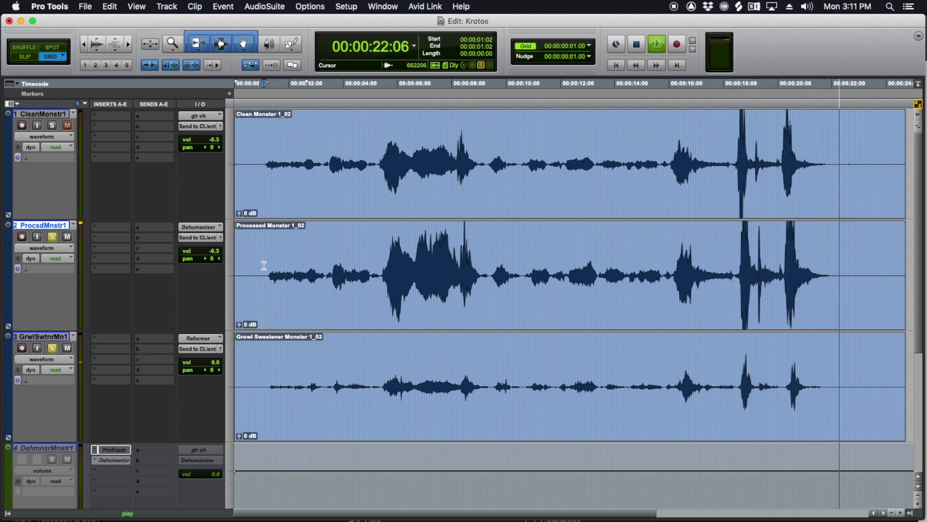
Stop playback, unsolo Processed Monster and Growl Sweetener, and set all tracks to Small height
key("space")
left_click(52, 236)
left_click(52, 347)
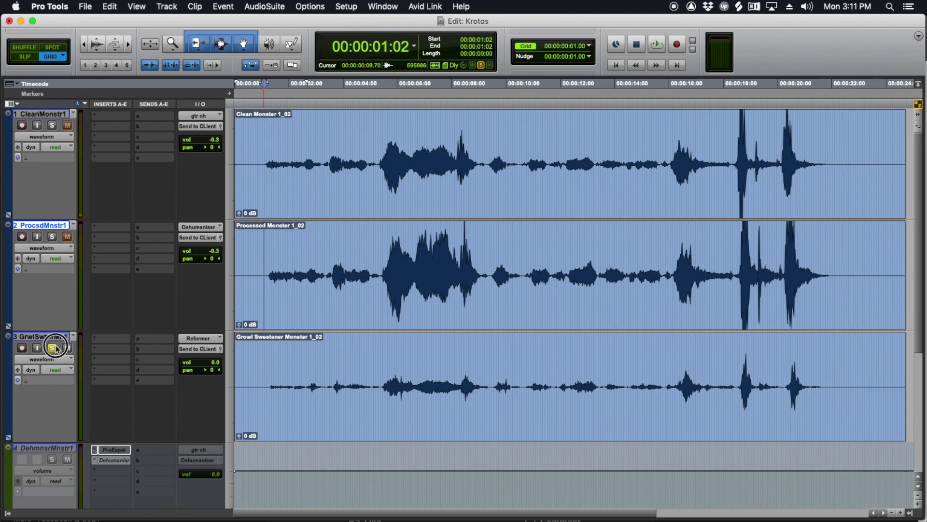
left_click(231, 280)
left_click(246, 276, "alt")
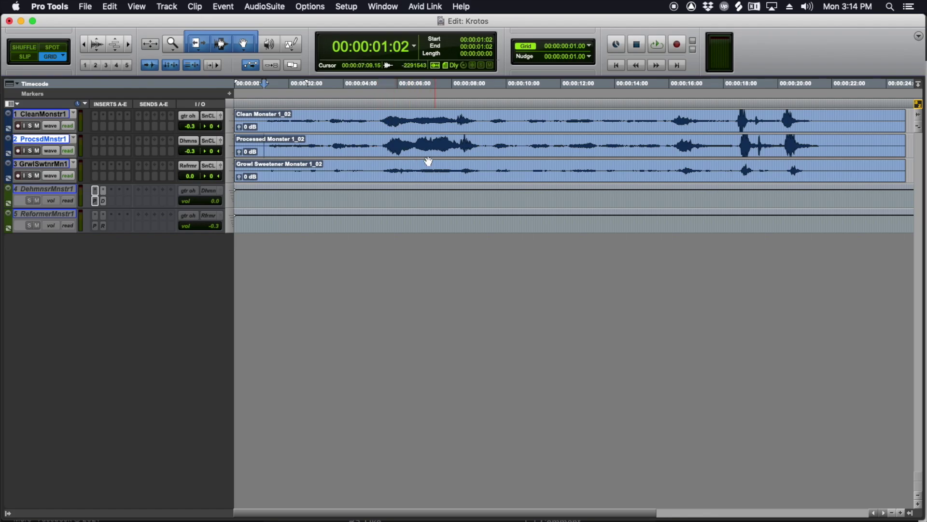
Set the track height to fit to window so the monster tracks fill the edit window
left_click(231, 145)
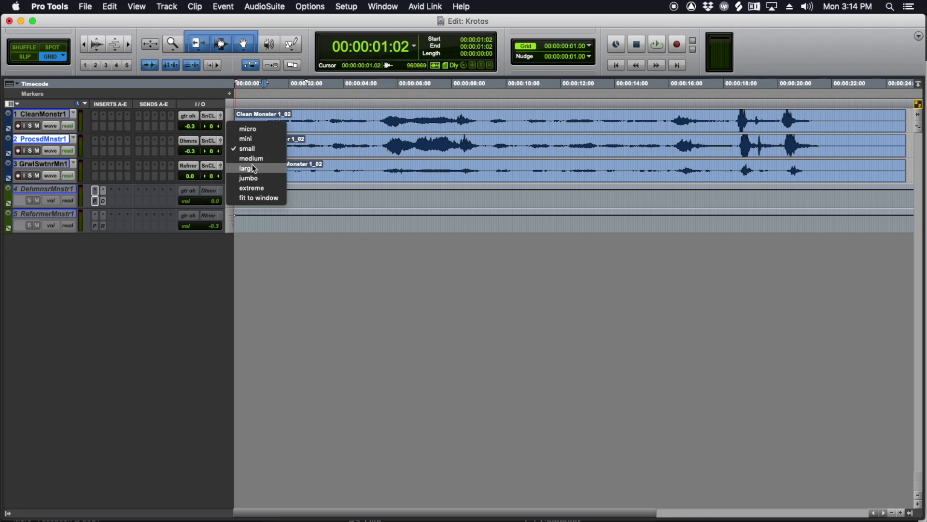
left_click(252, 201)
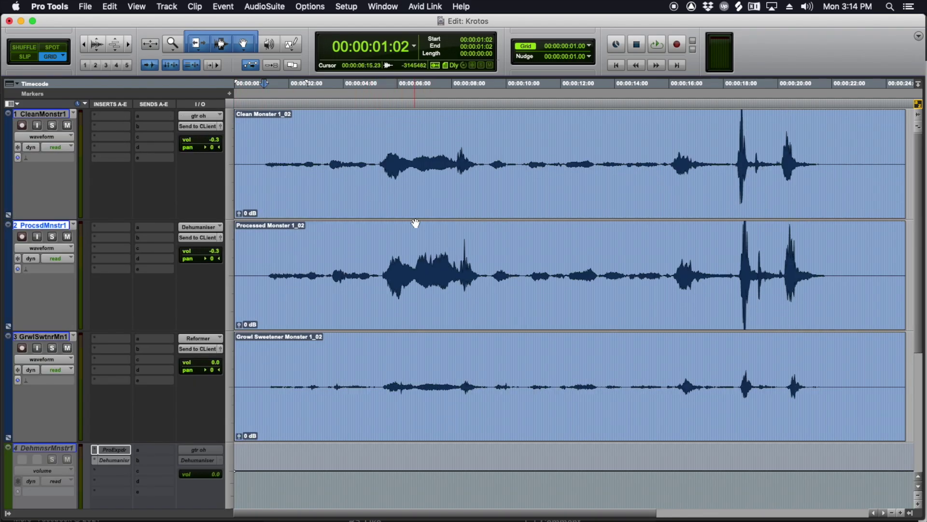